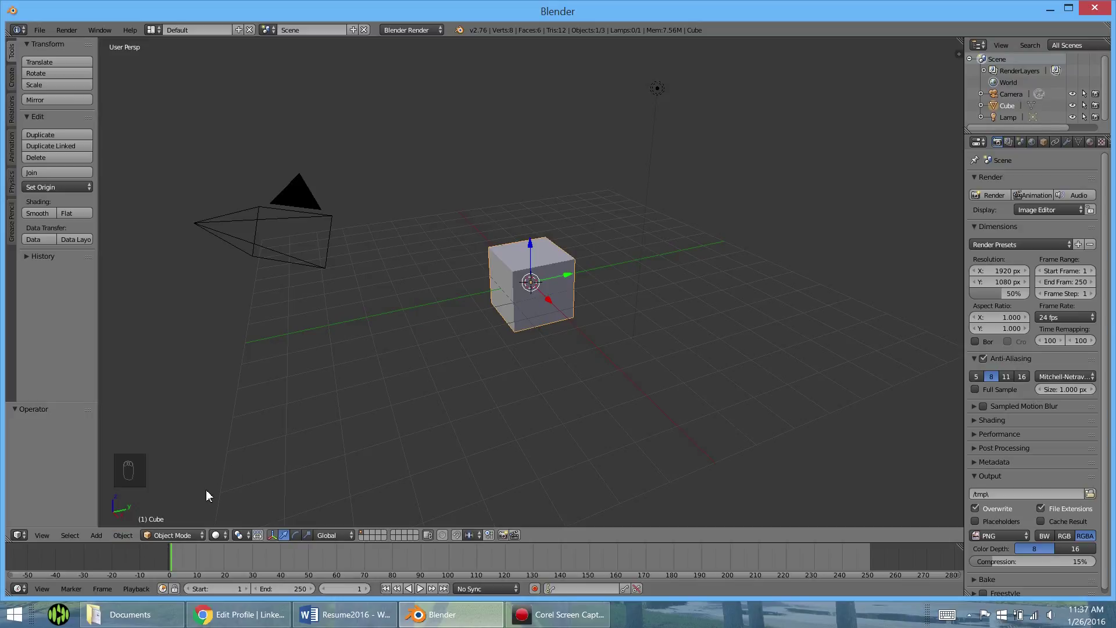
Select the lamp, then the camera, then the cube, and put the cube into Edit Mode.
right_click(662, 83)
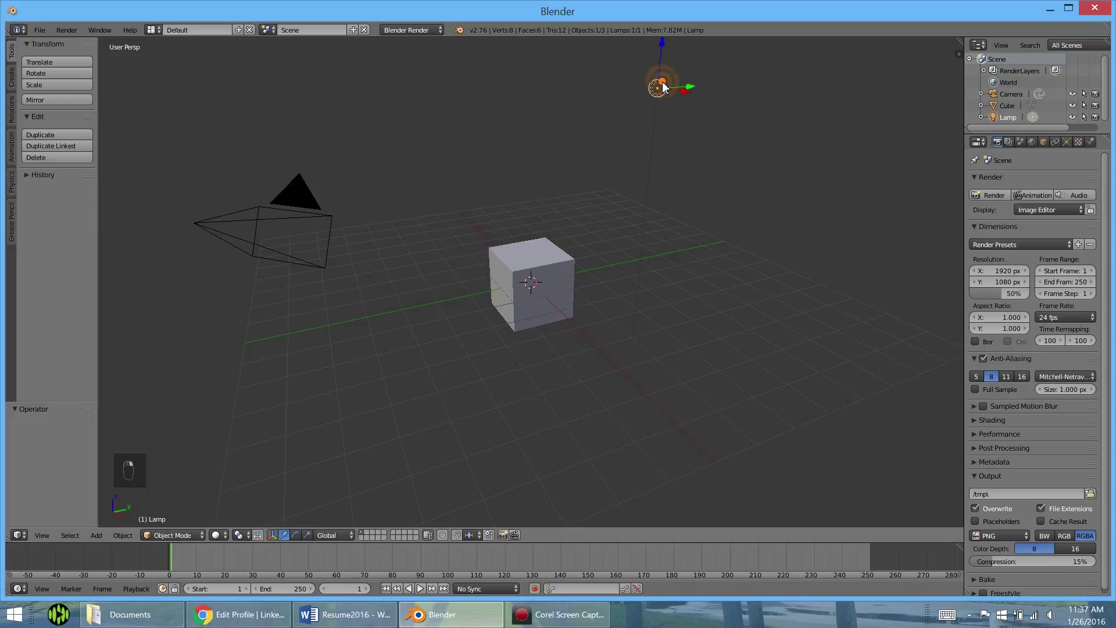
right_click(258, 253)
right_click(506, 277)
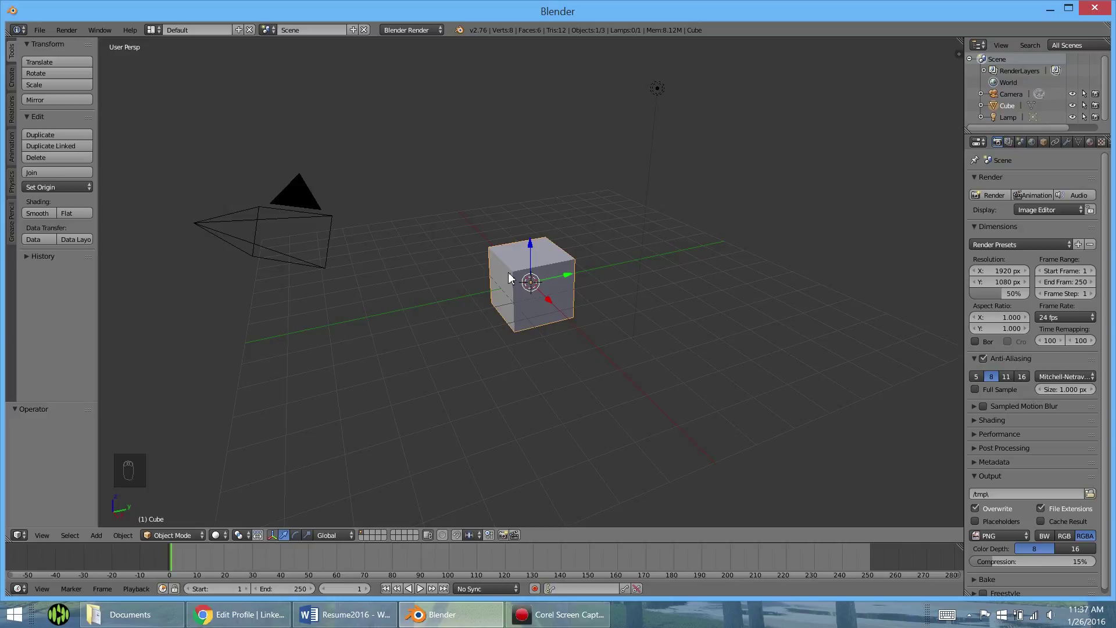
key(Tab)
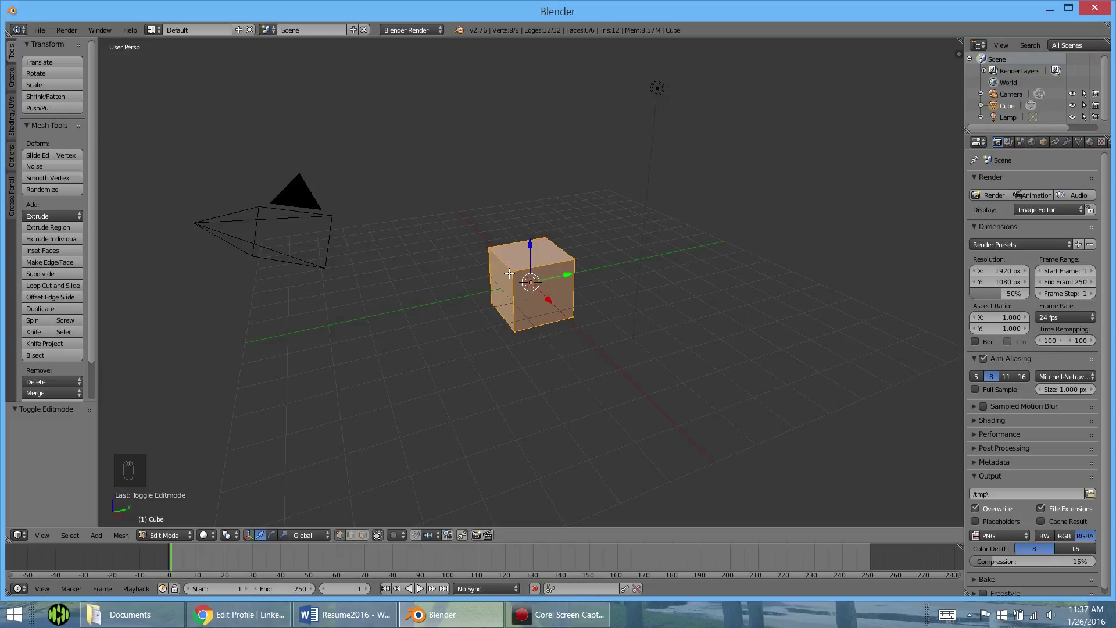
scroll(509, 273, up, 5)
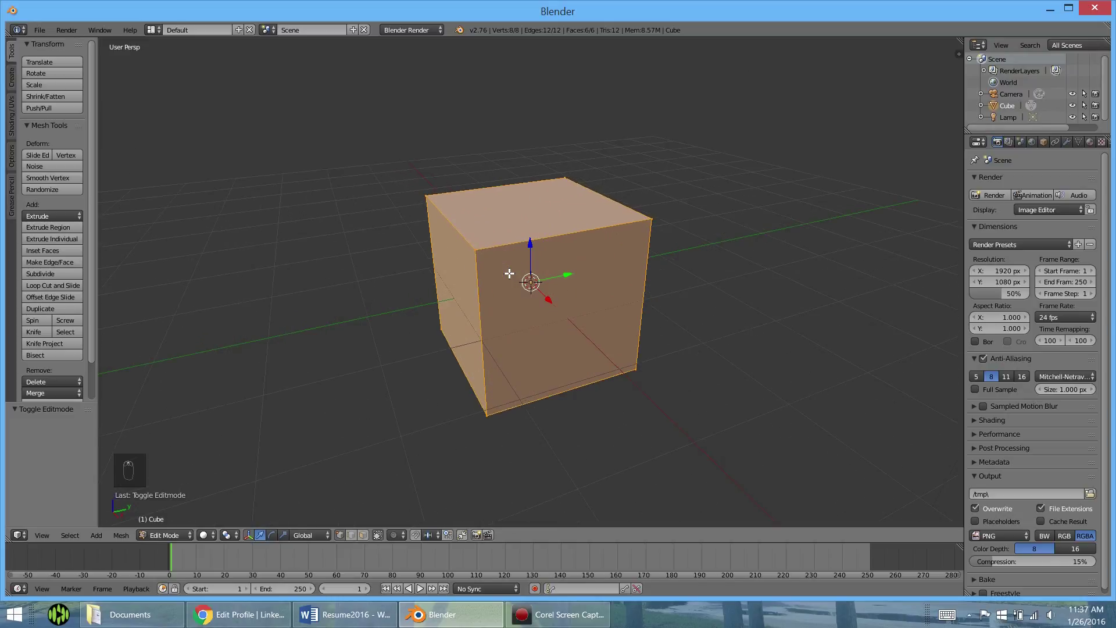
middle_drag(436, 281, 489, 275)
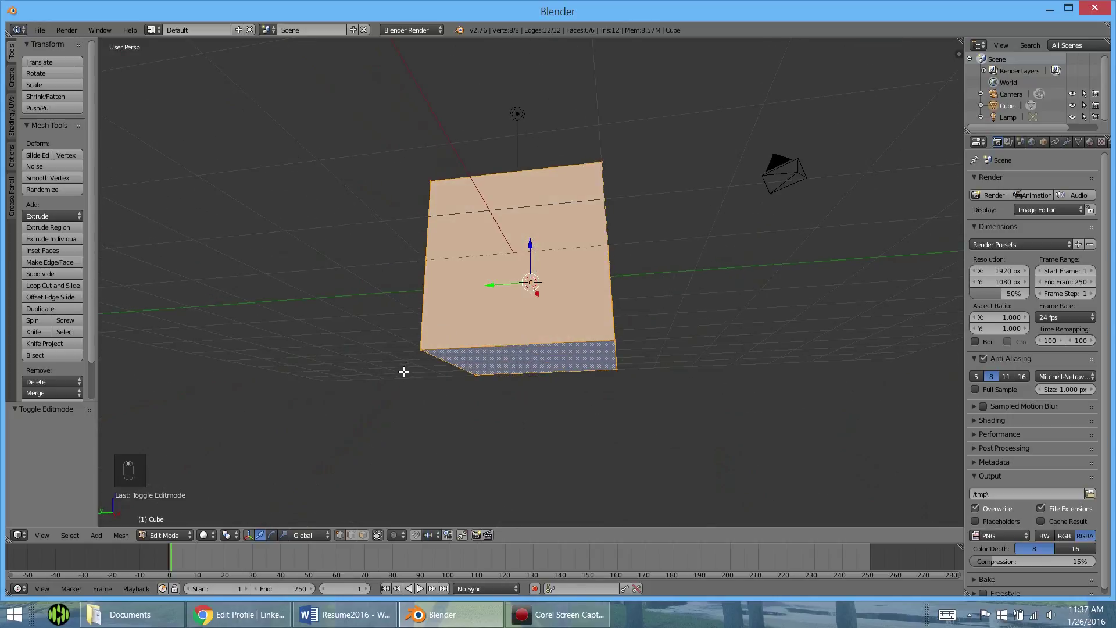
scroll(382, 398, up, 4)
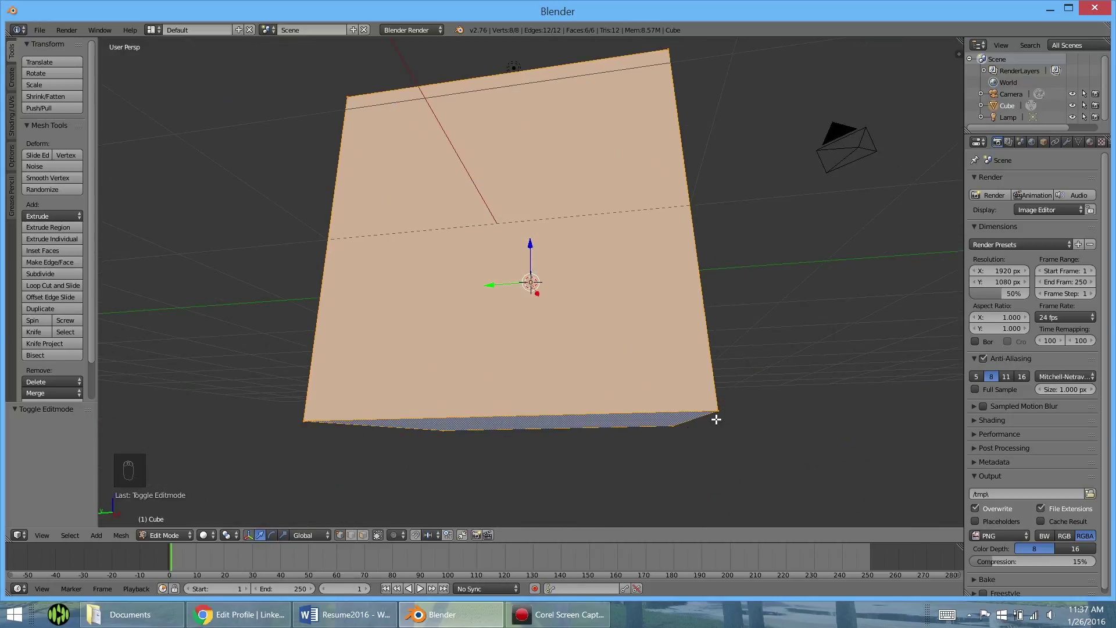
middle_drag(498, 287, 608, 277)
middle_drag(649, 371, 595, 368)
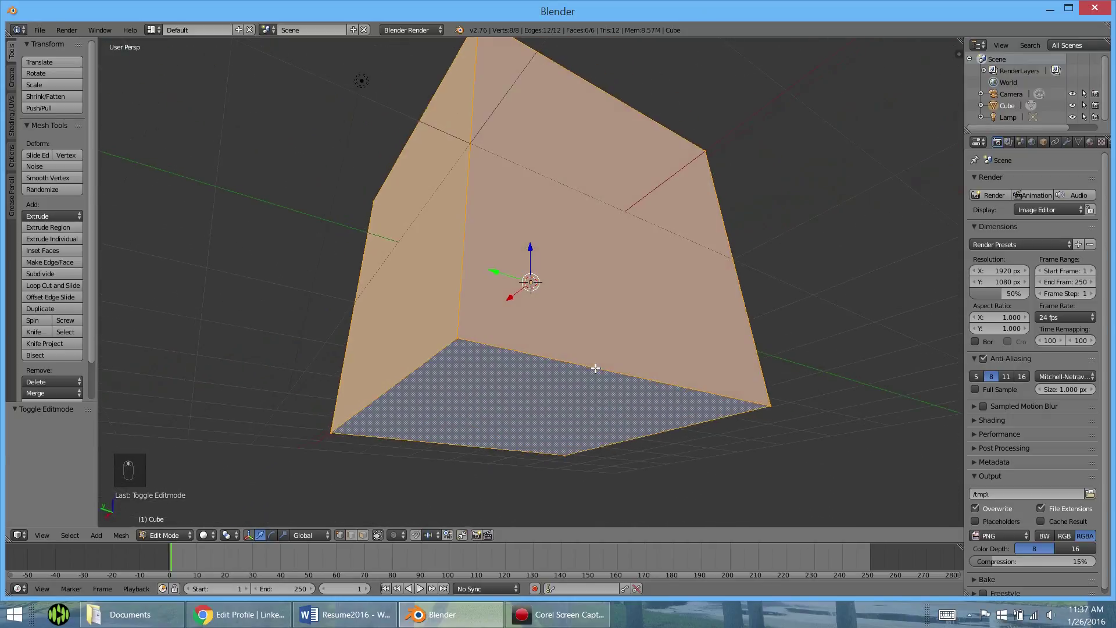
middle_drag(348, 364, 324, 363)
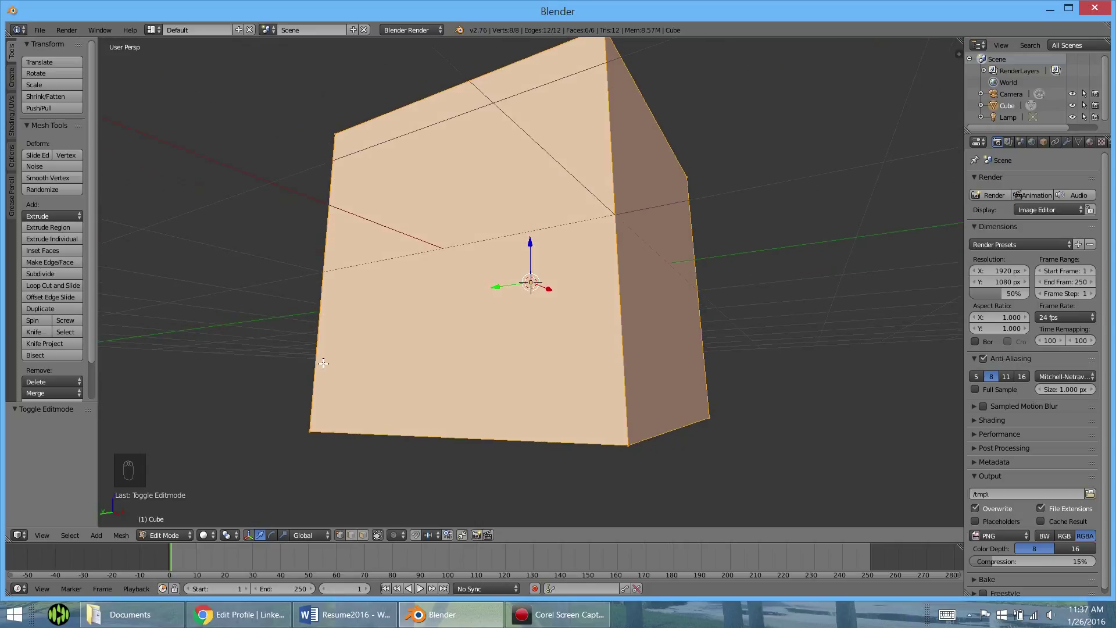
Move the cube's bottom-left and bottom-right corner vertices to new positions.
right_click(311, 429)
middle_drag(312, 429, 432, 357)
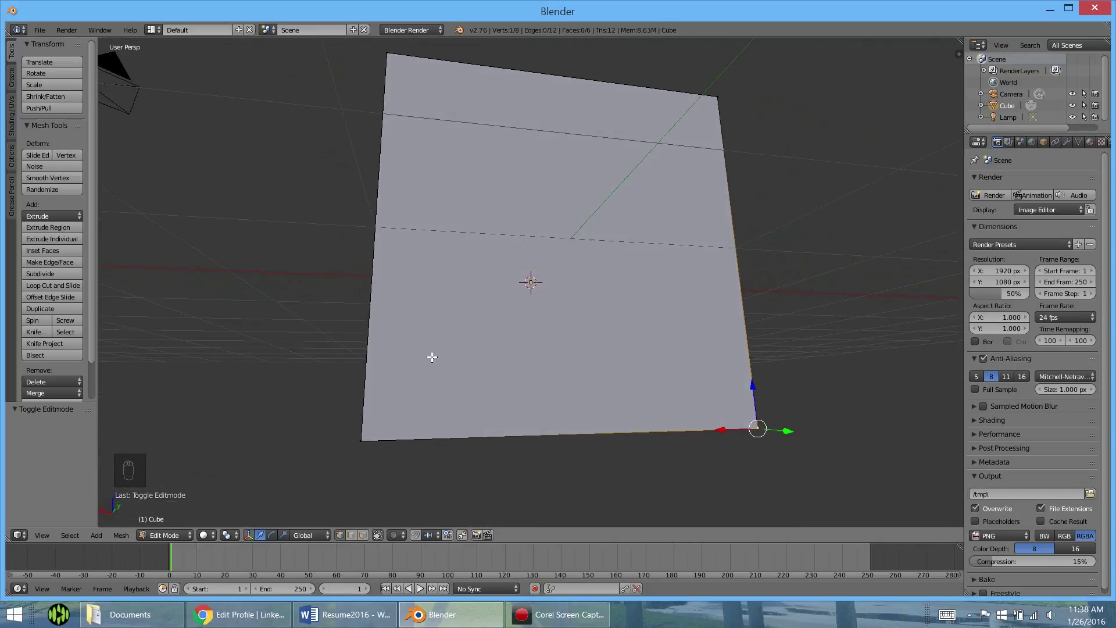
middle_drag(745, 383, 561, 405)
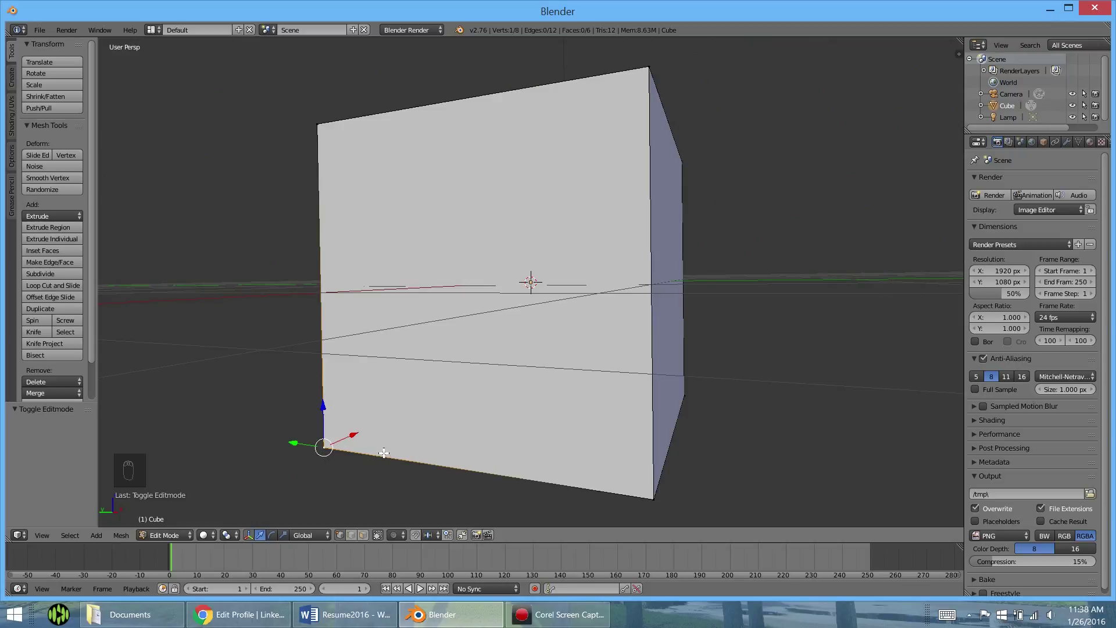
key(g)
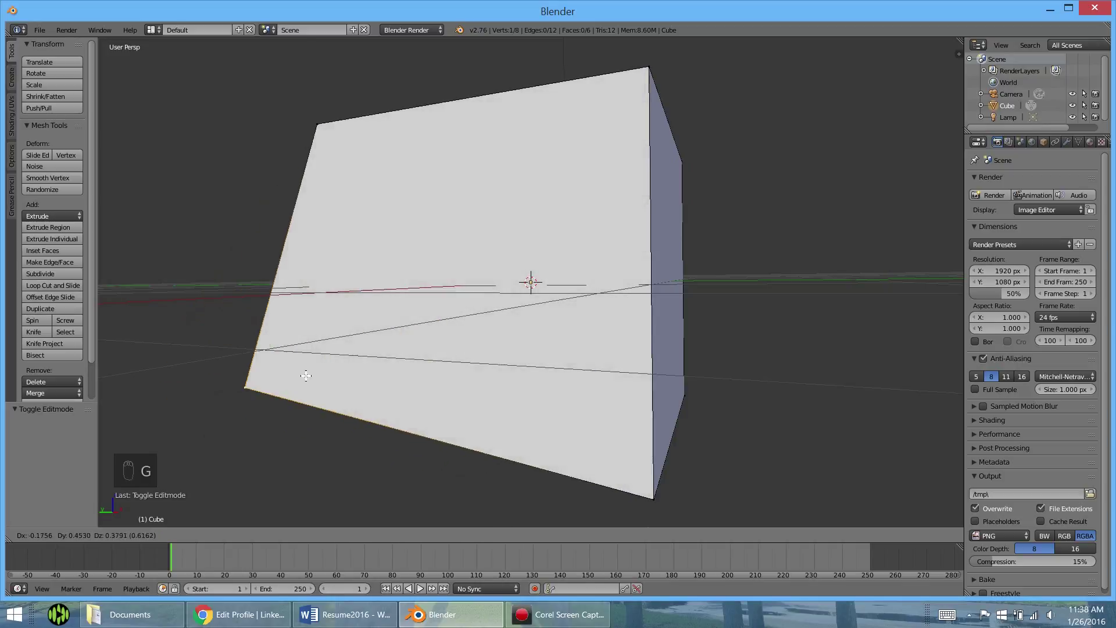
click(393, 379)
middle_drag(393, 379, 802, 424)
right_click(752, 422)
key(g)
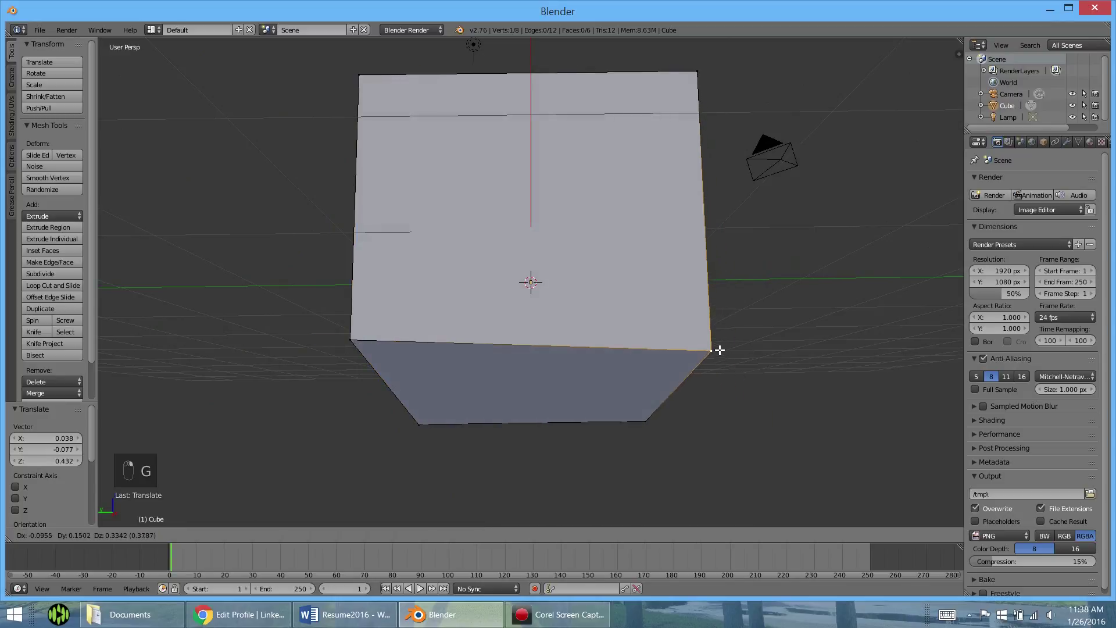
click(718, 350)
Select the six vertices that make up the cube's front and bottom faces.
shift+right_click(351, 338)
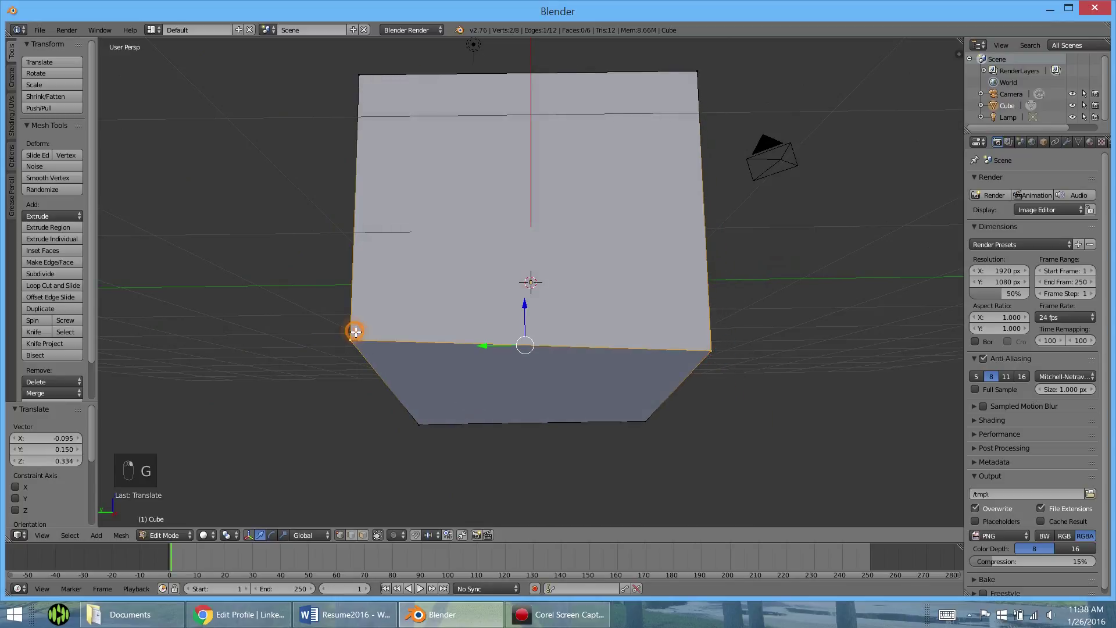
shift+right_click(421, 427)
shift+right_click(651, 421)
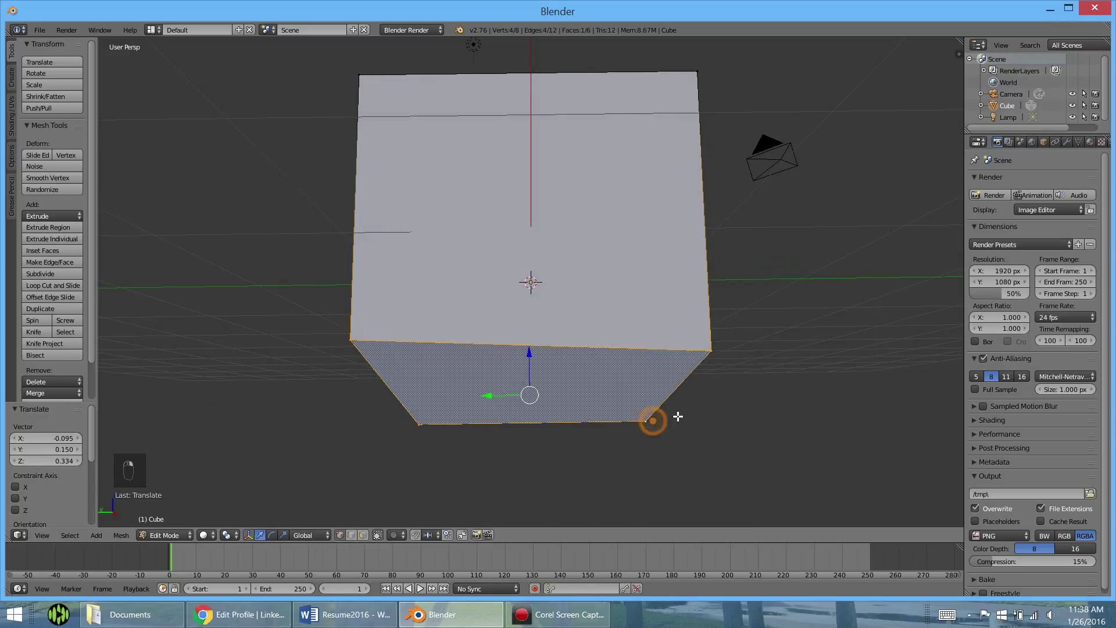
right_click(715, 357)
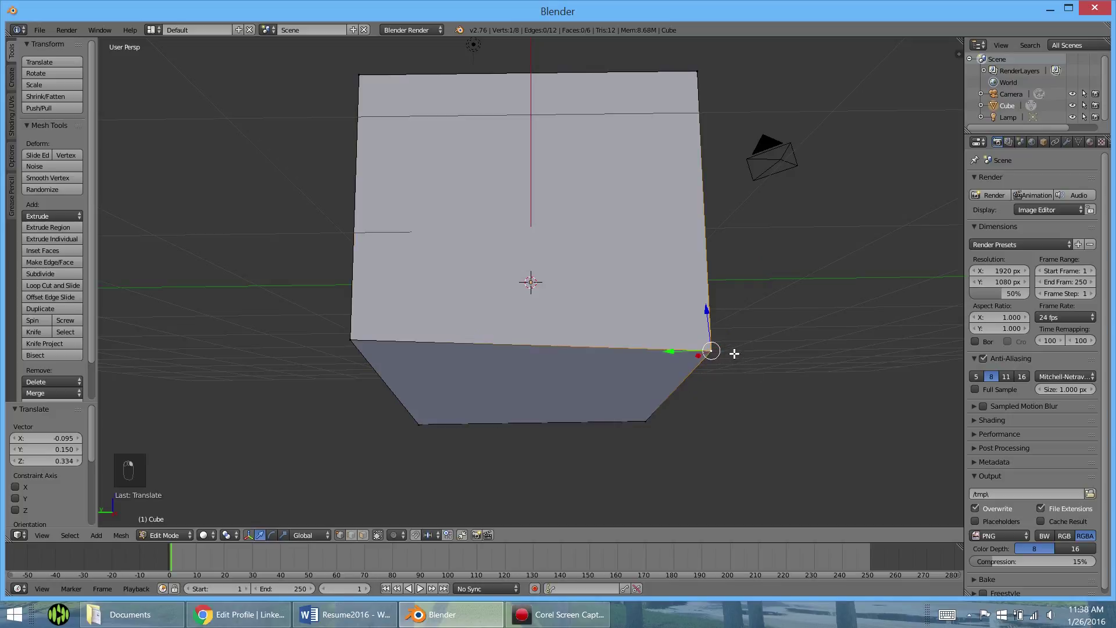
shift+right_click(351, 339)
shift+right_click(418, 425)
shift+right_click(646, 420)
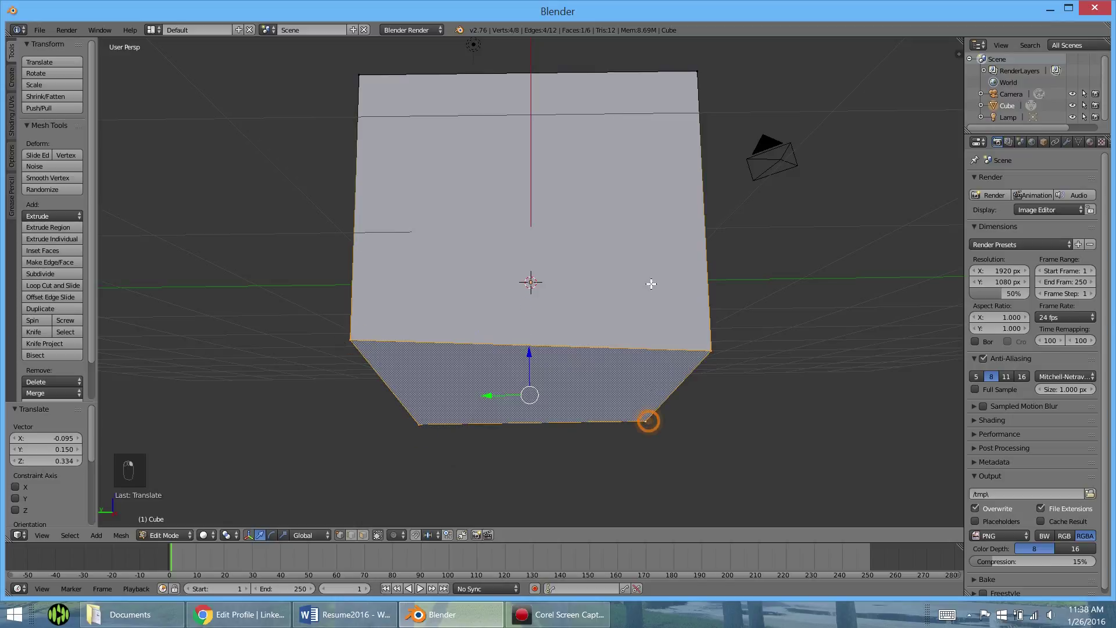
shift+right_click(697, 73)
shift+right_click(359, 75)
Scale the front and bottom faces by 1.161 and rotate them -12.091°.
middle_drag(581, 239, 557, 351)
key(s)
click(774, 316)
key(r)
click(643, 281)
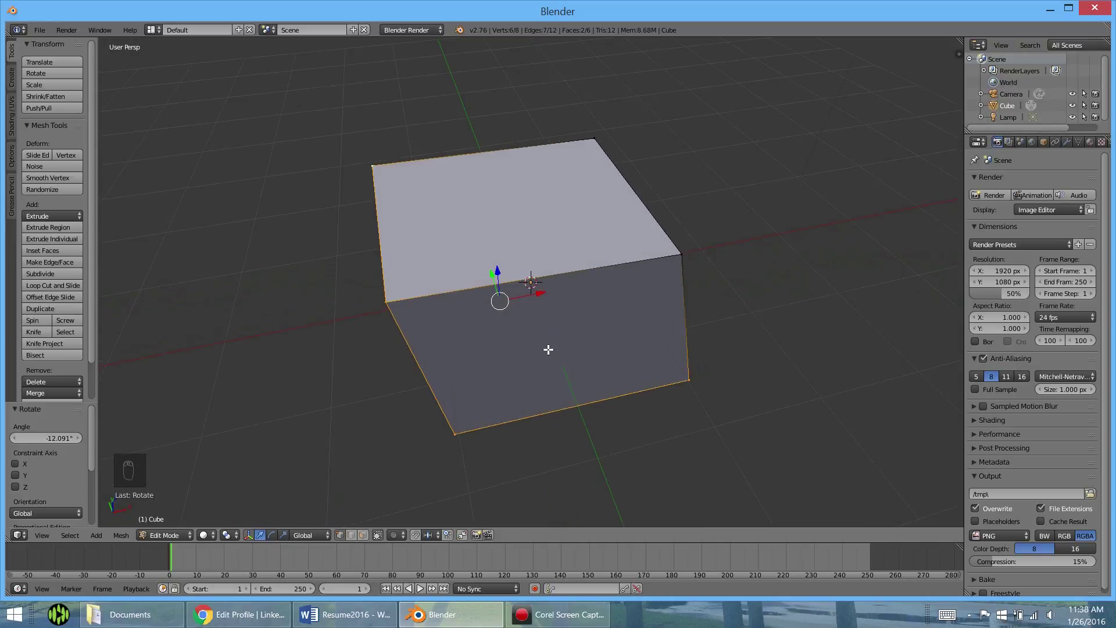
Switch among vertex, edge and face select modes while selecting the cube's front edges.
click(350, 535)
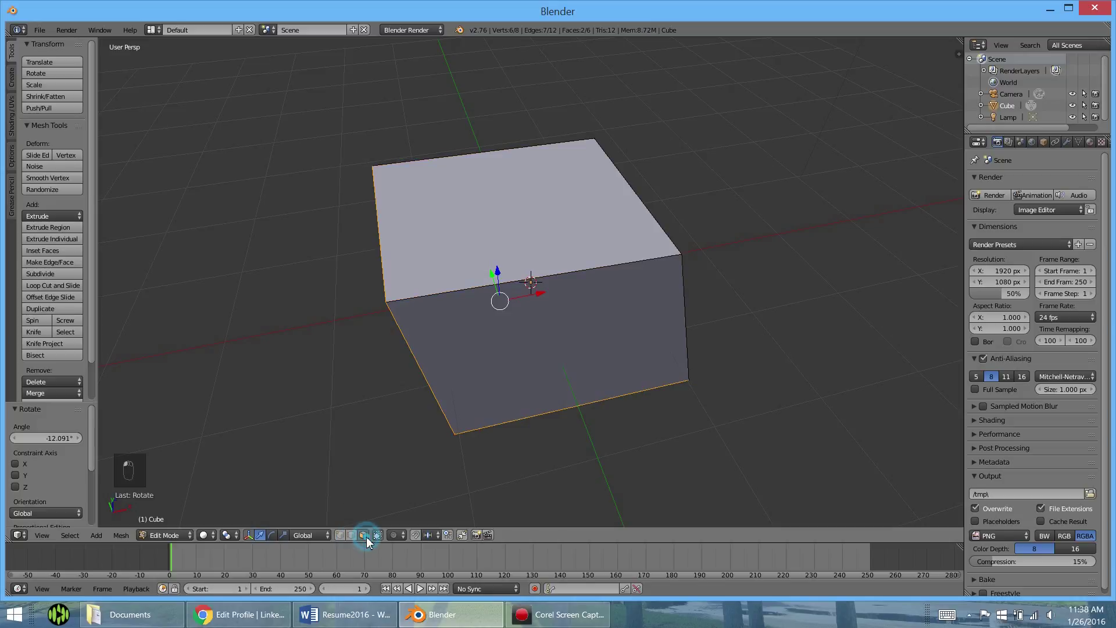
click(351, 535)
click(341, 534)
right_click(383, 301)
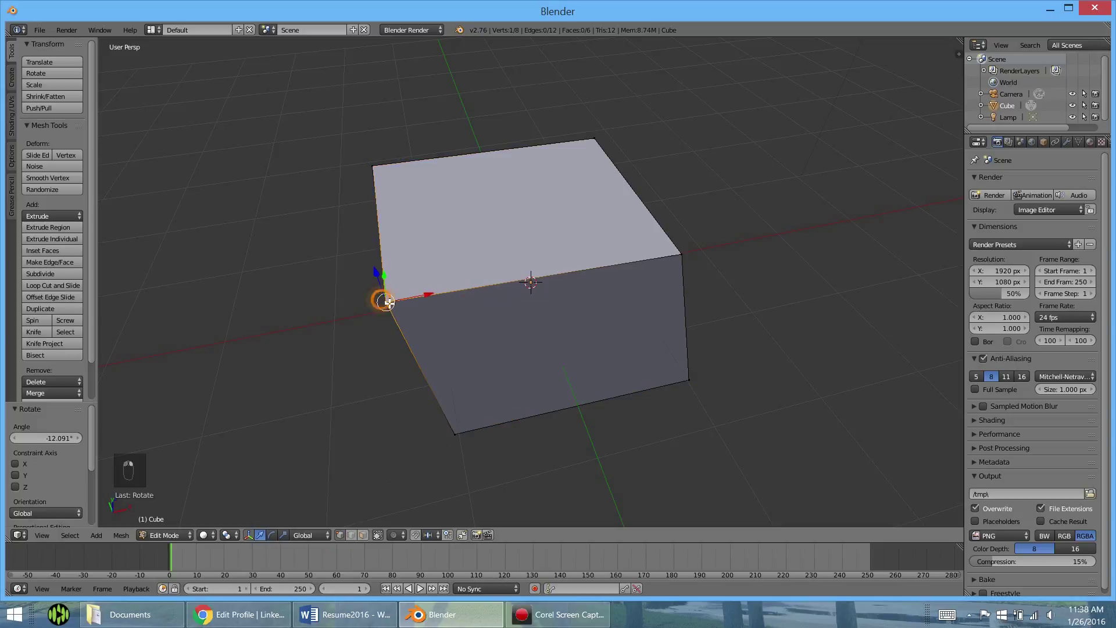
right_click(681, 254)
click(351, 535)
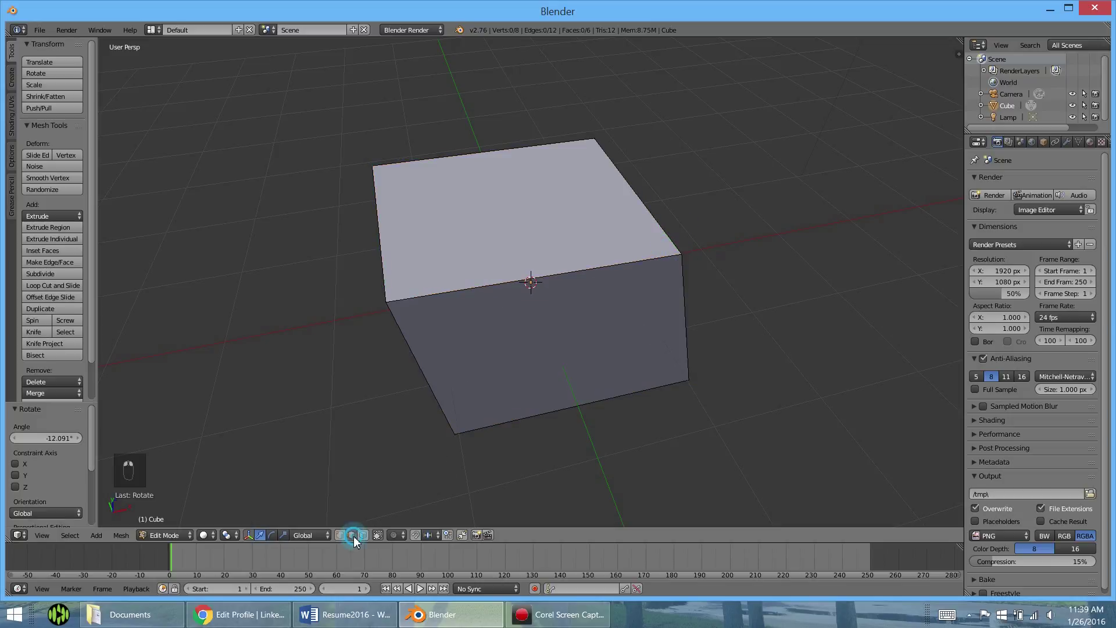
right_click(491, 289)
right_click(412, 377)
right_click(680, 319)
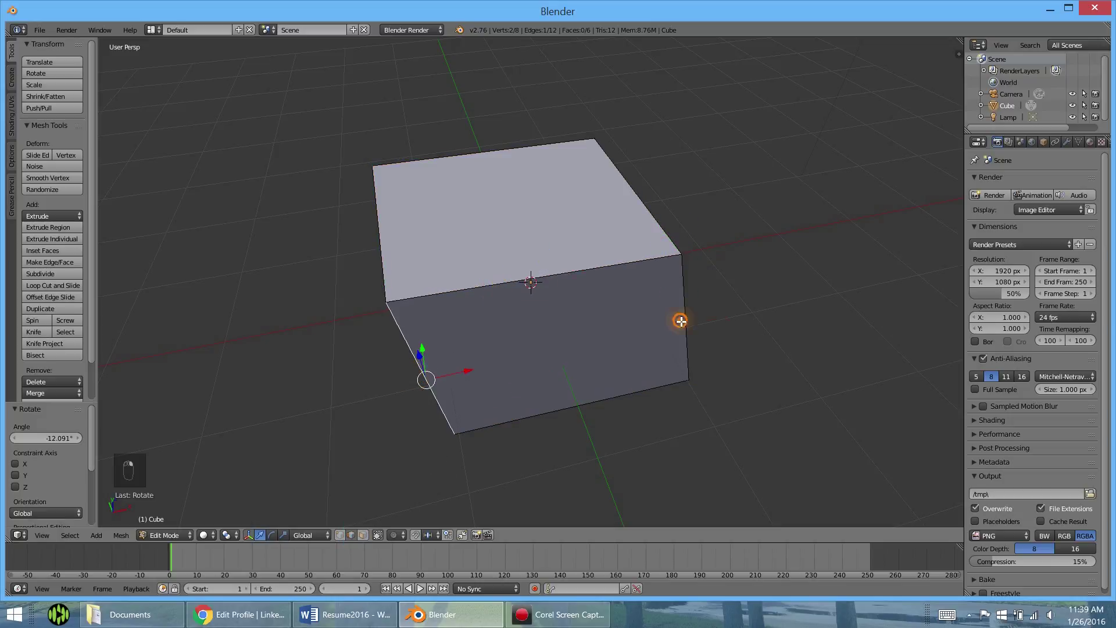
middle_drag(605, 368, 358, 489)
click(363, 535)
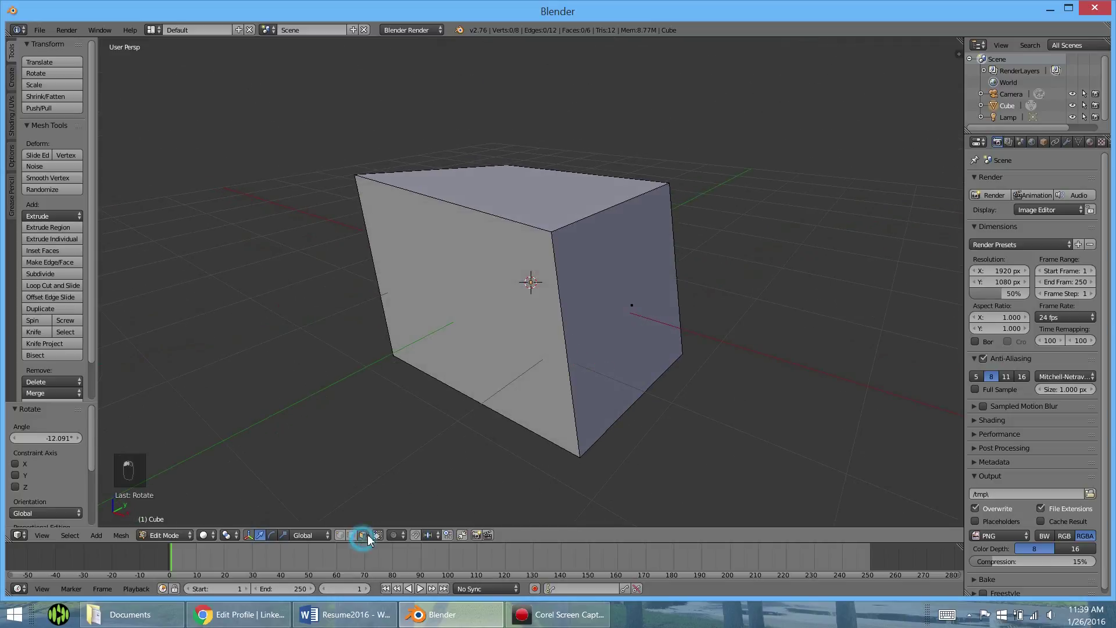
middle_drag(485, 373, 518, 335)
Select the cube's right face and scale it up by 1.113.
right_click(493, 343)
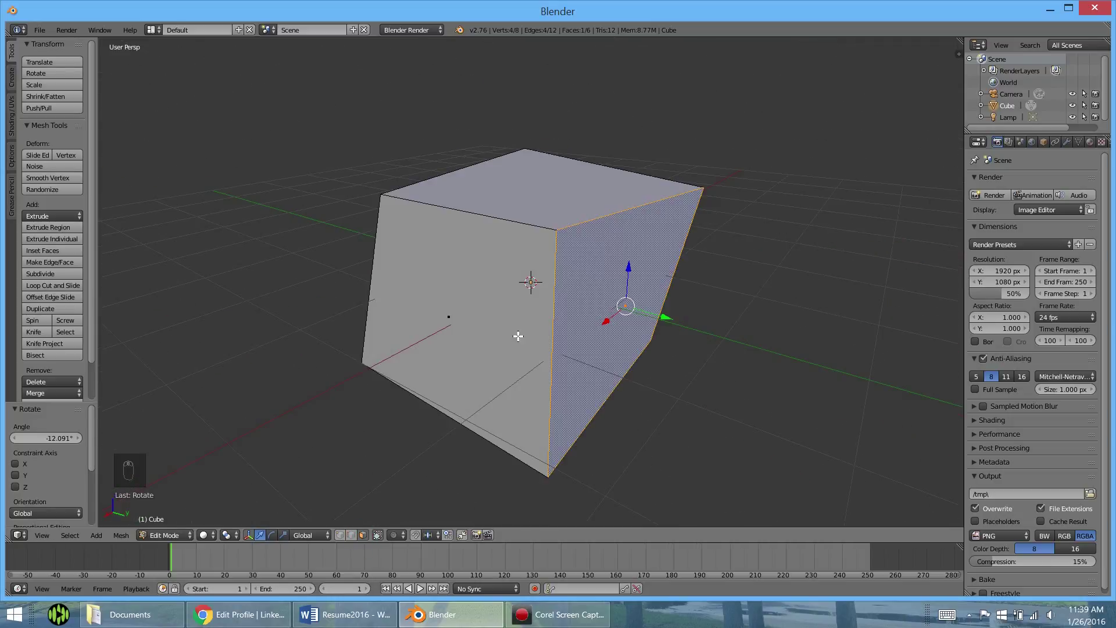
right_click(490, 341)
right_click(603, 317)
middle_drag(643, 285, 580, 346)
key(s)
click(575, 387)
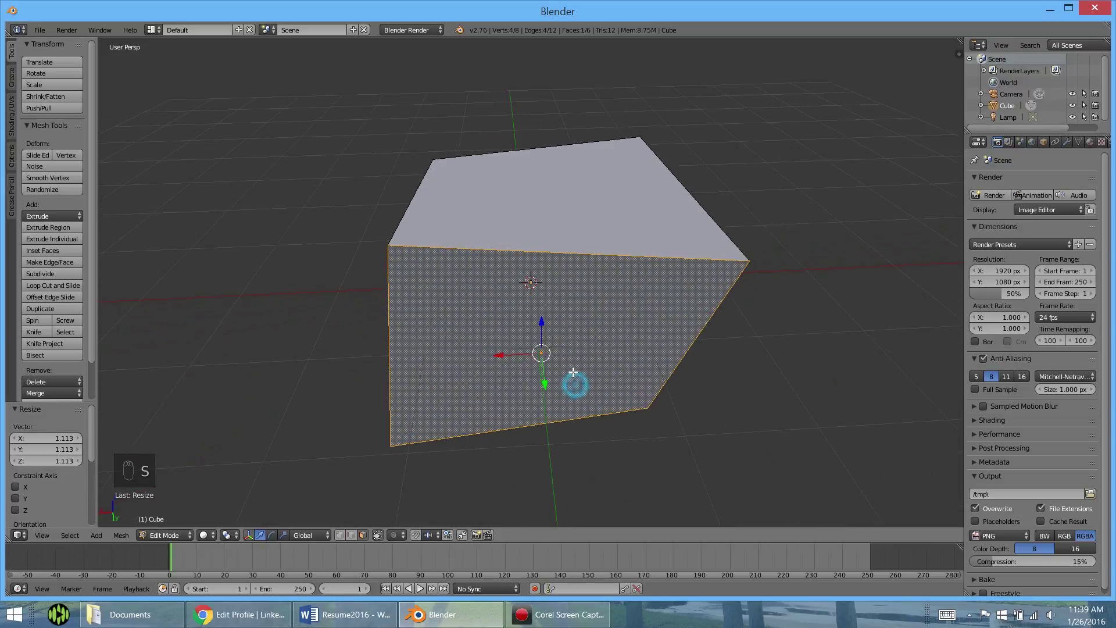
Shift the right face along Y, then about -0.369 along X, and select the front-left face.
key(g)
click(531, 398)
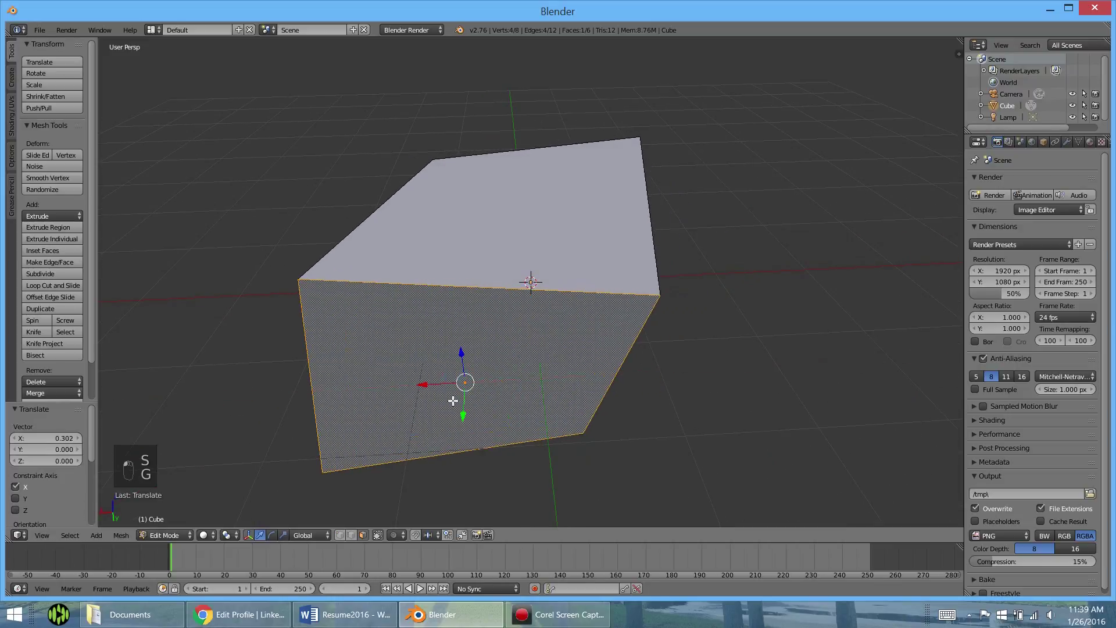
key(g)
middle_click(461, 412)
click(459, 407)
key(g)
middle_click(435, 404)
click(481, 401)
middle_drag(481, 401, 523, 303)
scroll(523, 303, up, 2)
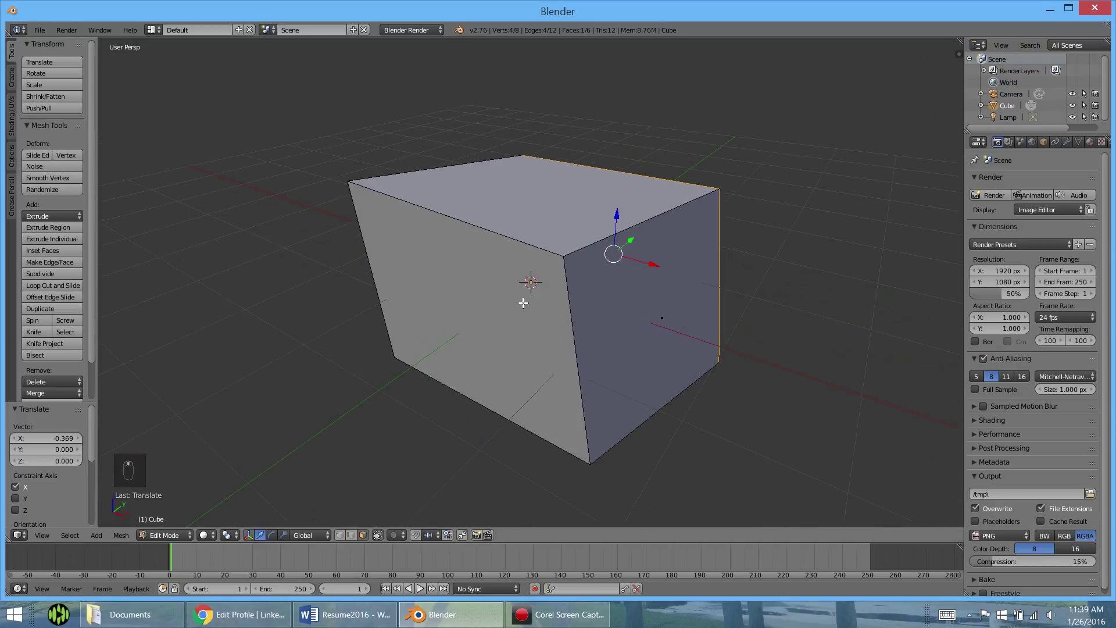
right_click(523, 303)
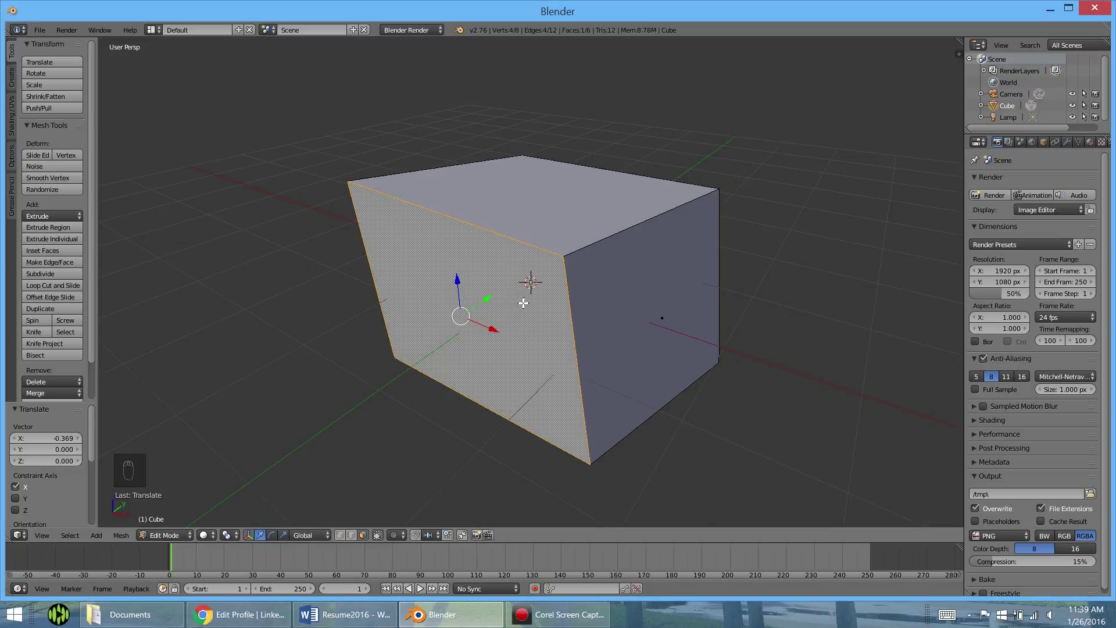
Try deleting the front-left face as Faces and then as Vertices, undoing each attempt.
right_click(623, 280)
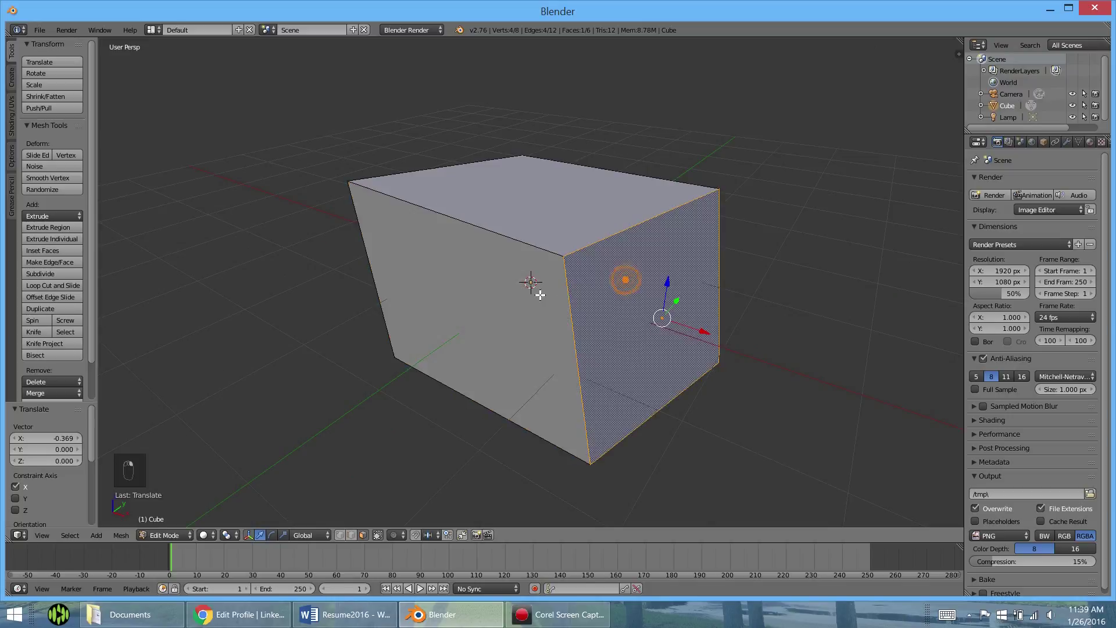
right_click(524, 293)
key(x)
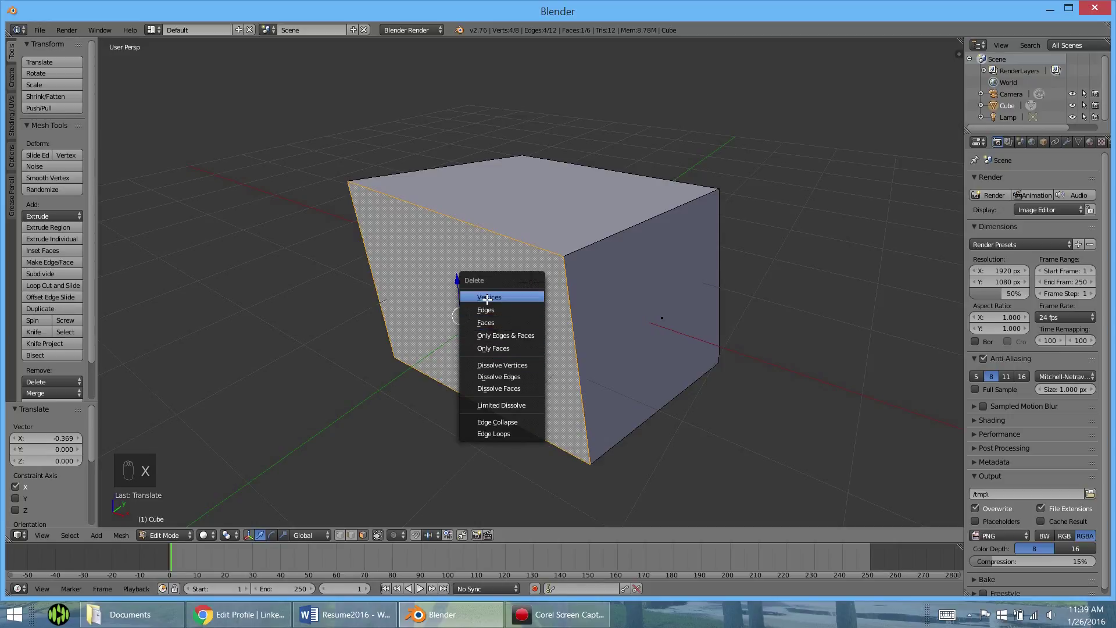
click(498, 322)
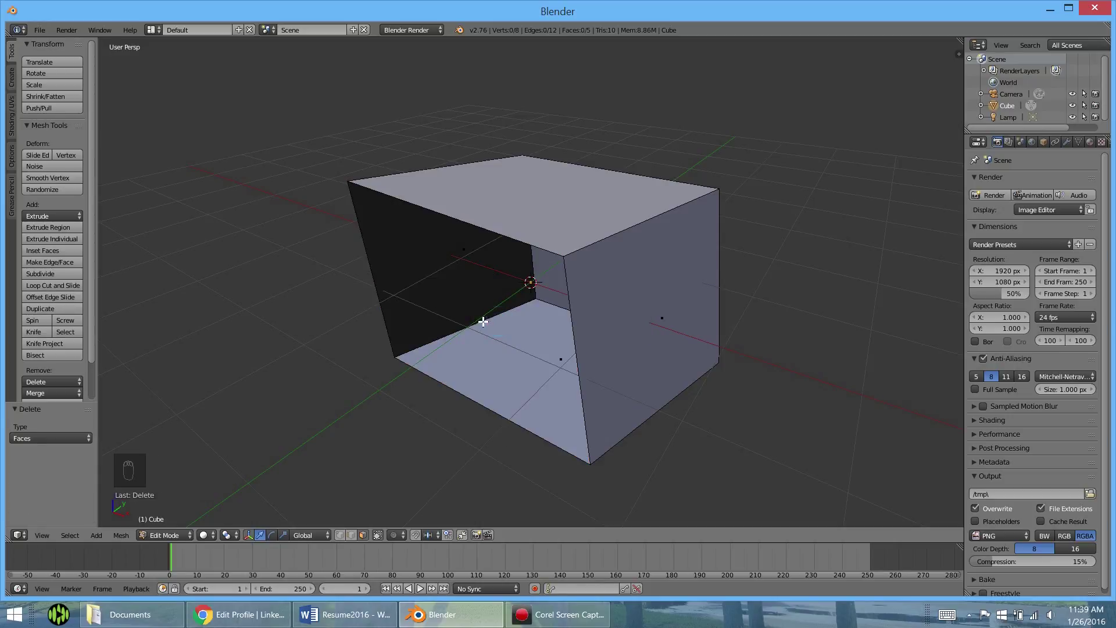
middle_drag(481, 322, 491, 250)
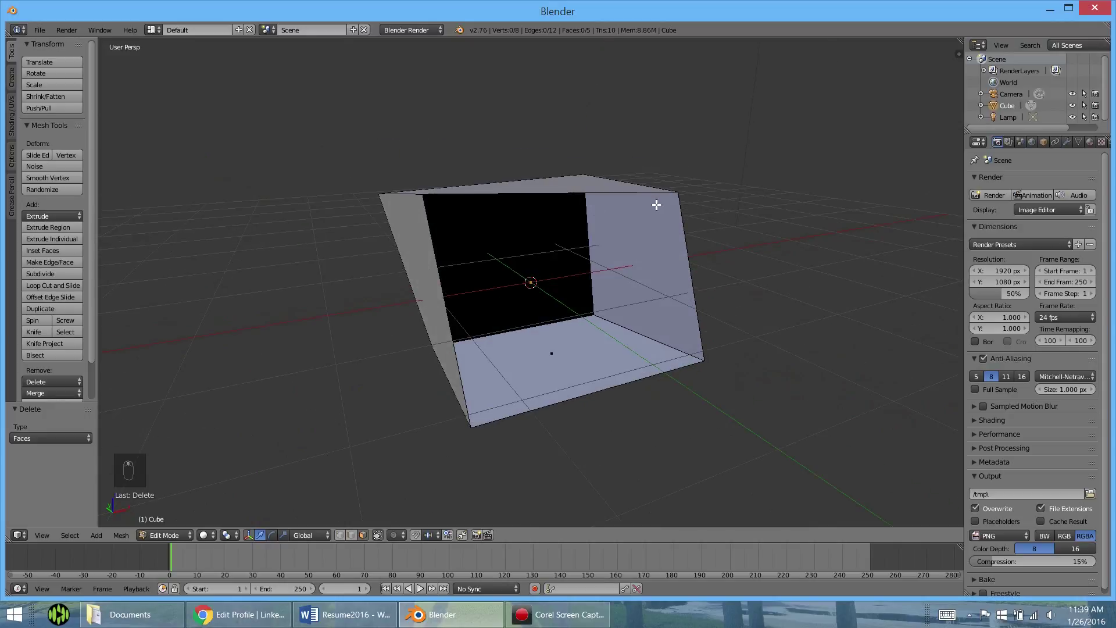
middle_drag(620, 245, 548, 251)
key(ctrl+z)
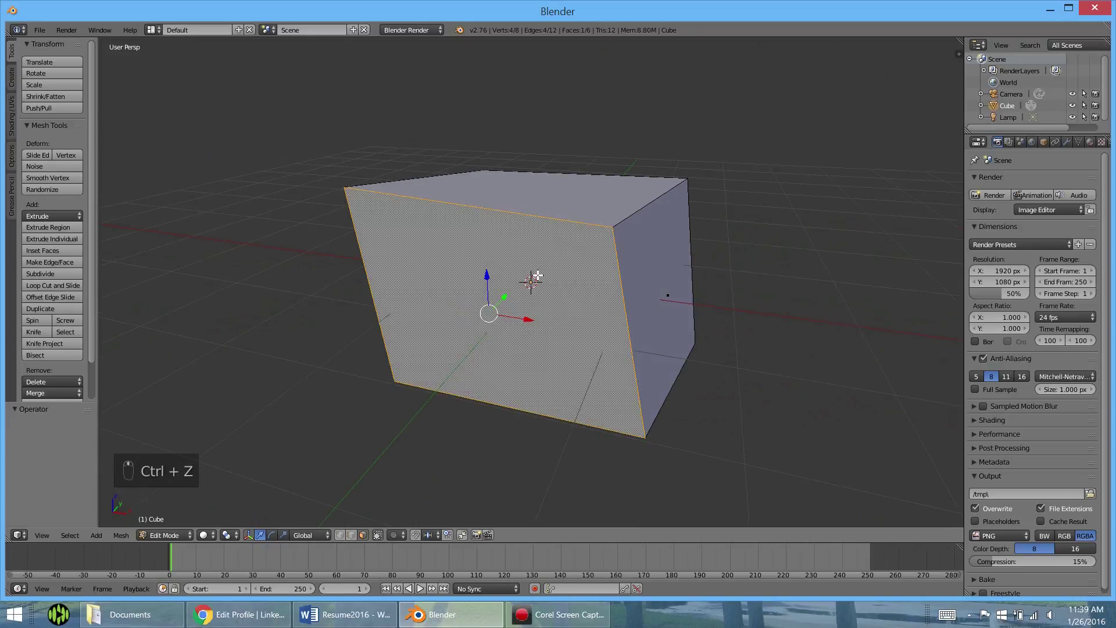
key(x)
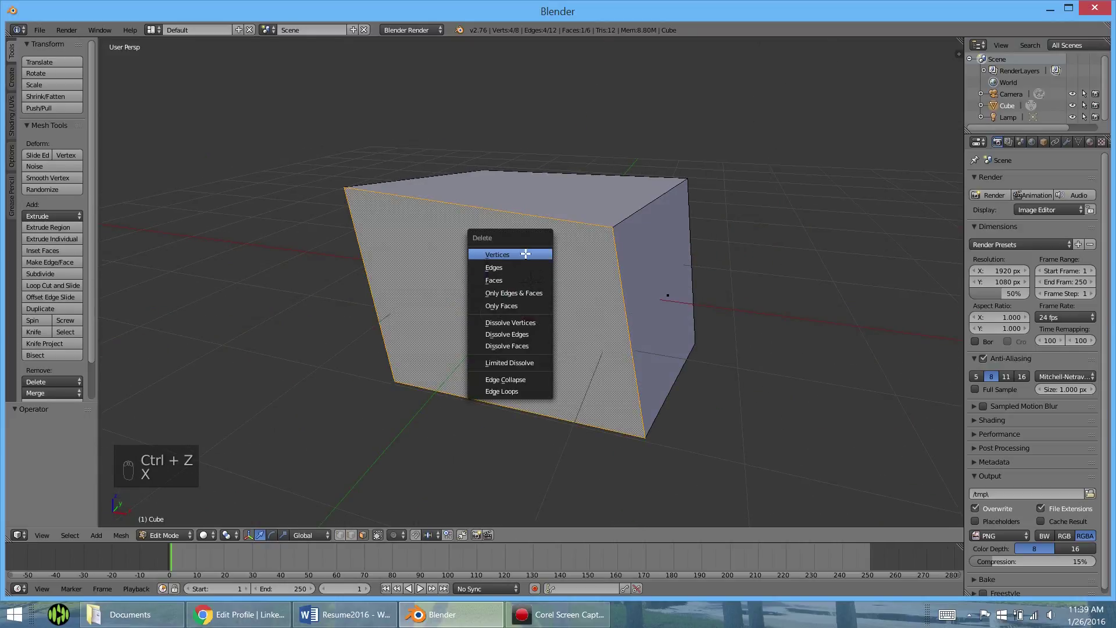
click(524, 249)
middle_drag(526, 223, 448, 265)
key(ctrl+z)
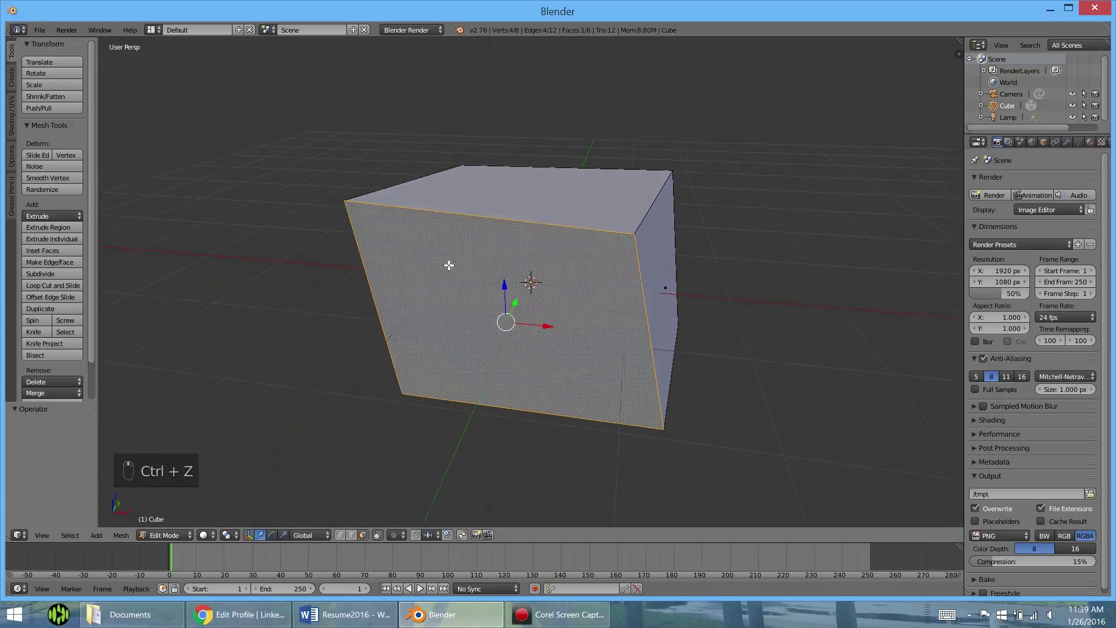
Delete the front face to leave an open box, then select the bottom face.
key(x)
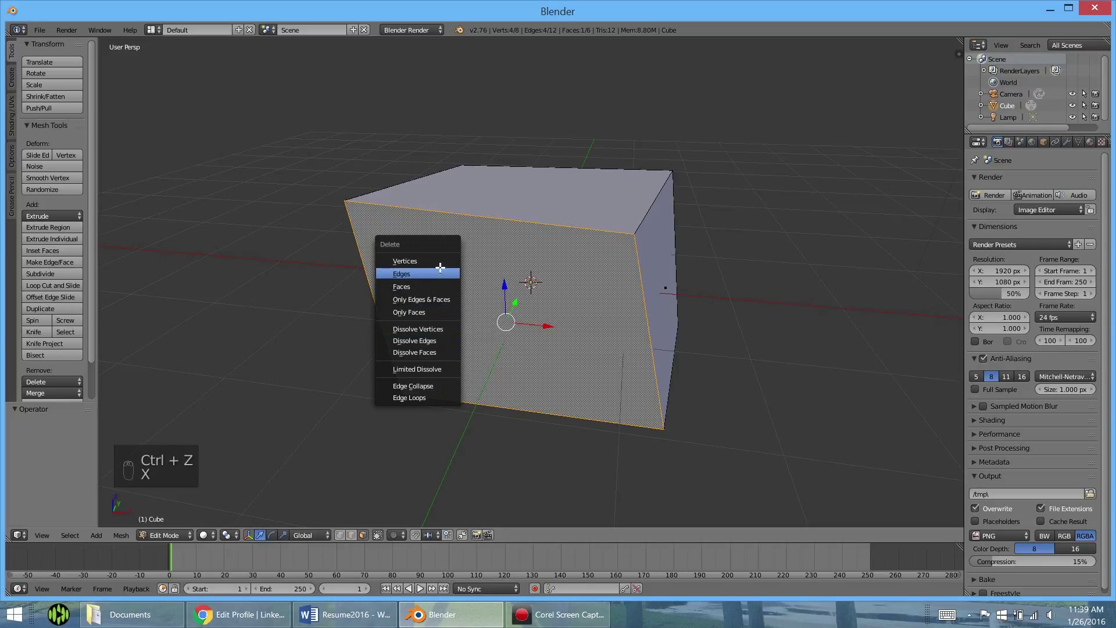
middle_drag(541, 303, 481, 303)
key(x)
click(471, 309)
right_click(605, 353)
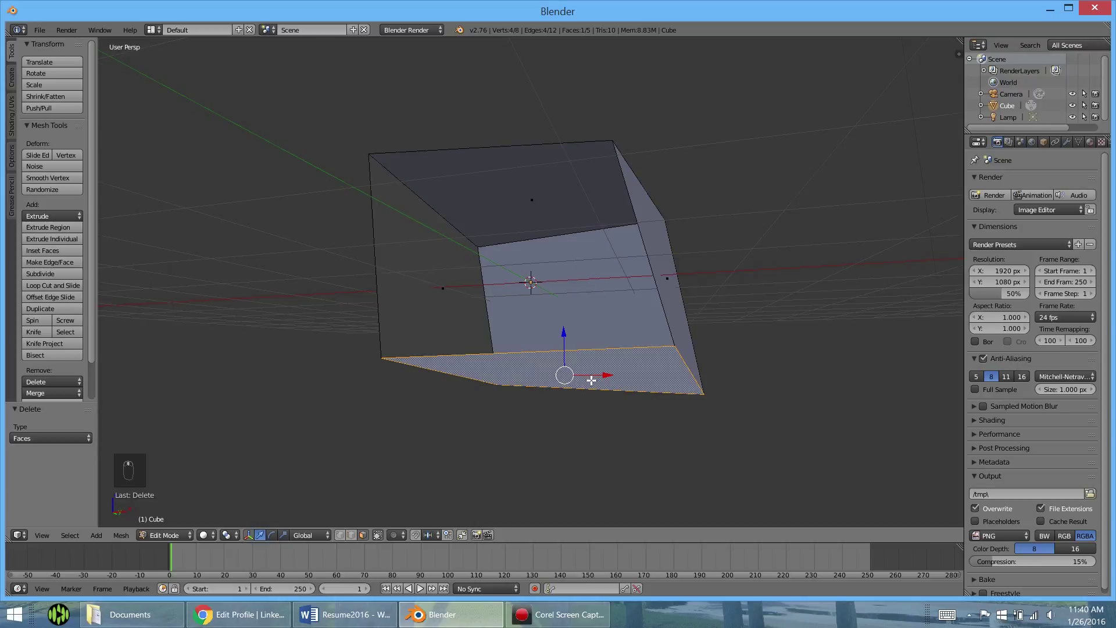
Extrude the bottom face downward into a new band.
middle_drag(592, 379, 536, 370)
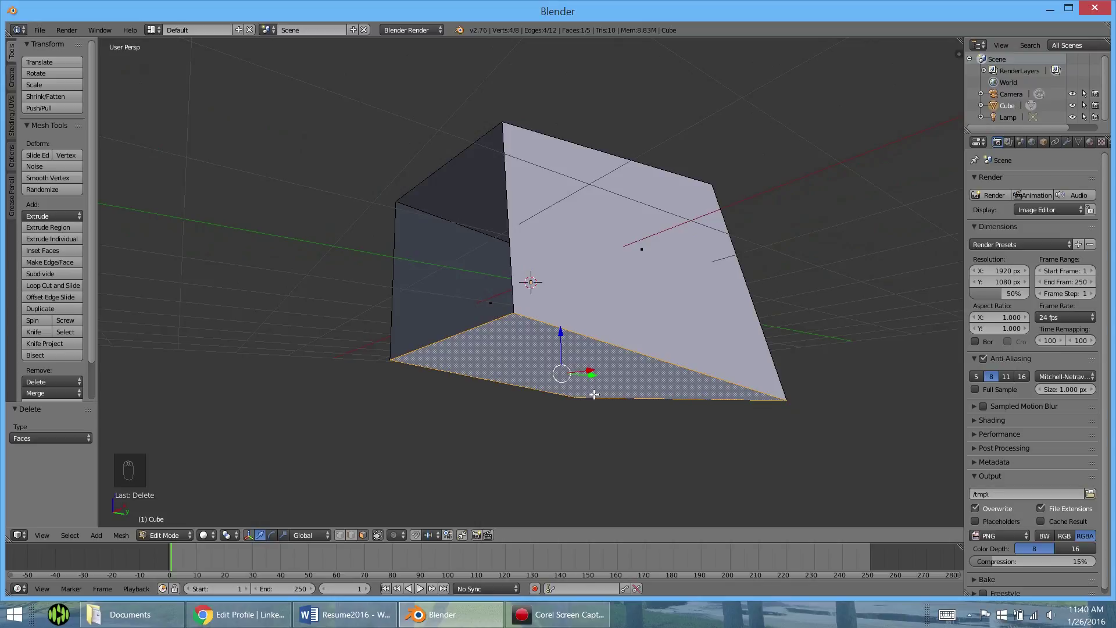
key(e)
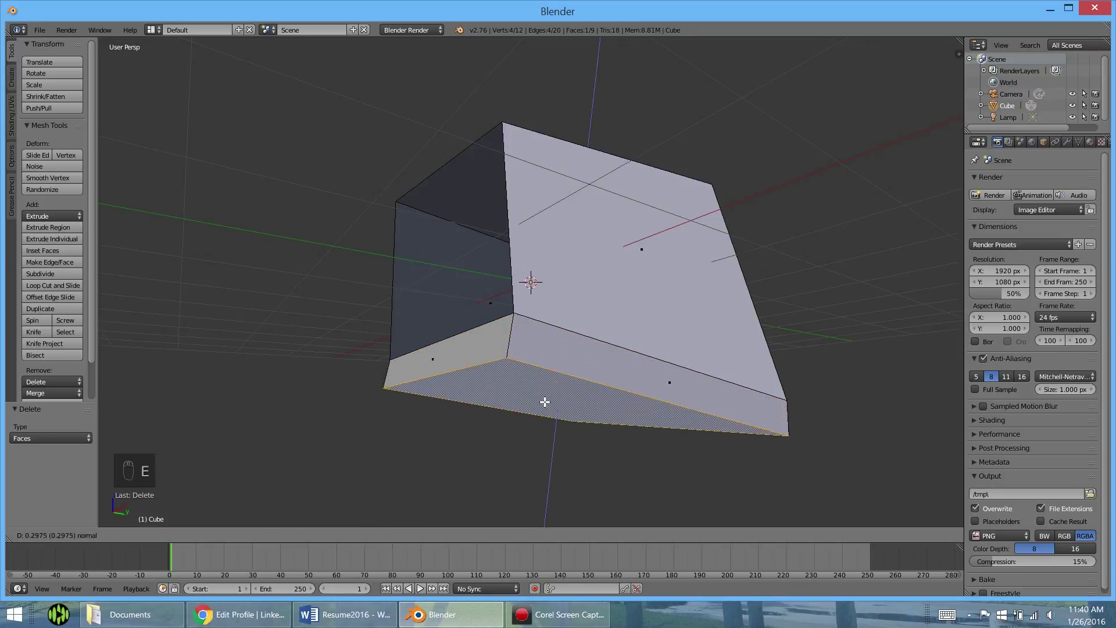
click(538, 458)
middle_drag(539, 459, 622, 360)
Reposition the band's left face and shrink its front lower face to 0.888.
right_click(666, 390)
right_click(459, 430)
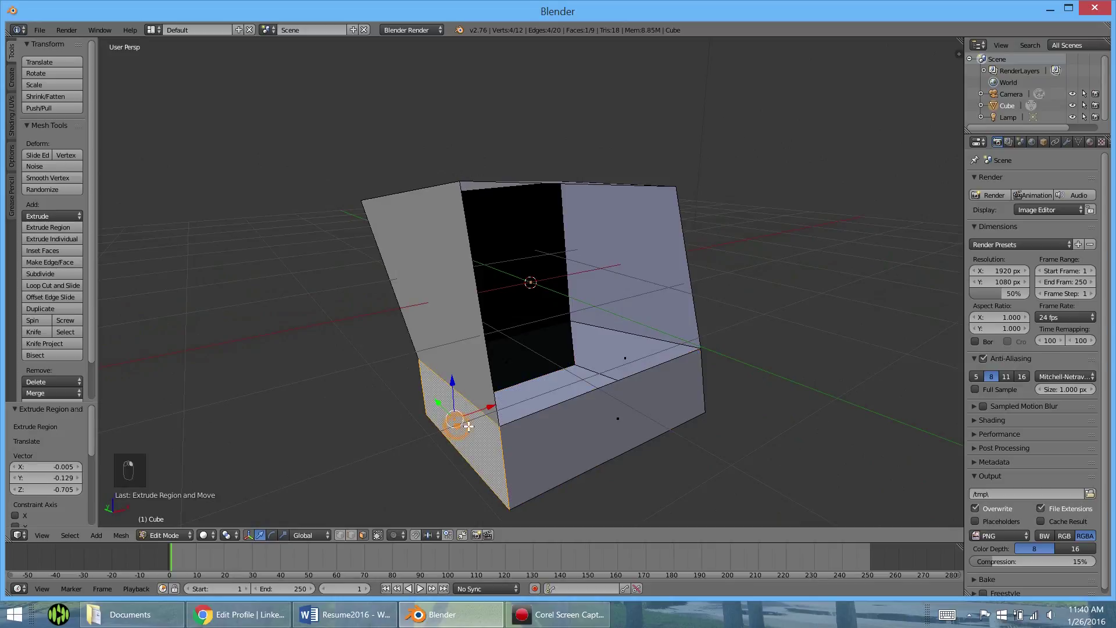
key(g)
click(448, 418)
right_click(605, 421)
key(g)
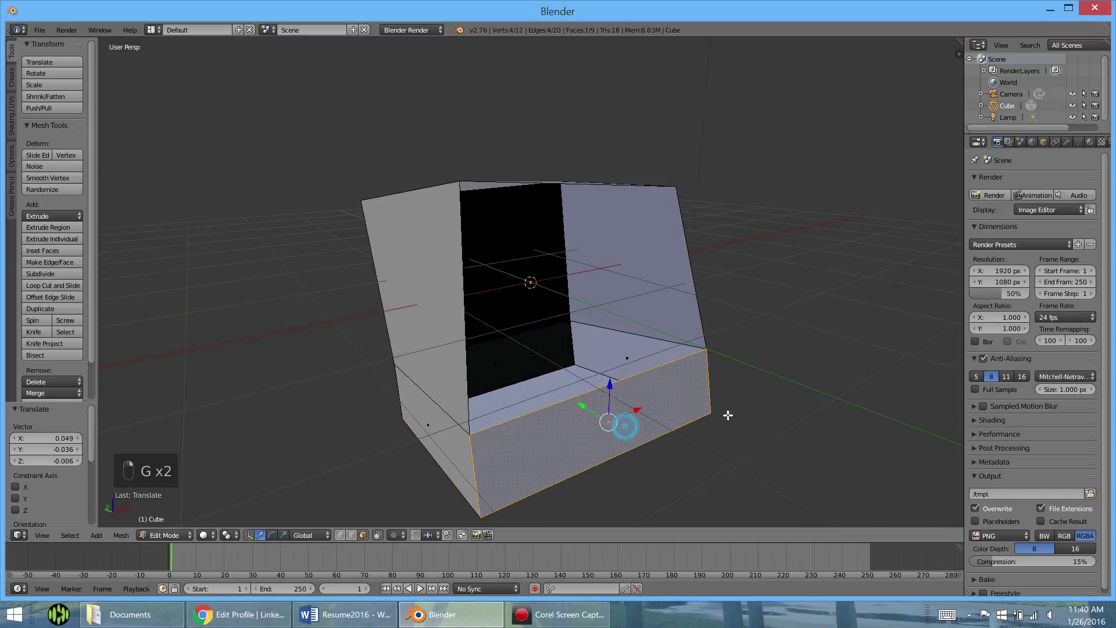
key(s)
click(718, 408)
Delete the band's front lower face and return to Object Mode.
middle_drag(499, 349, 390, 253)
key(x)
click(493, 381)
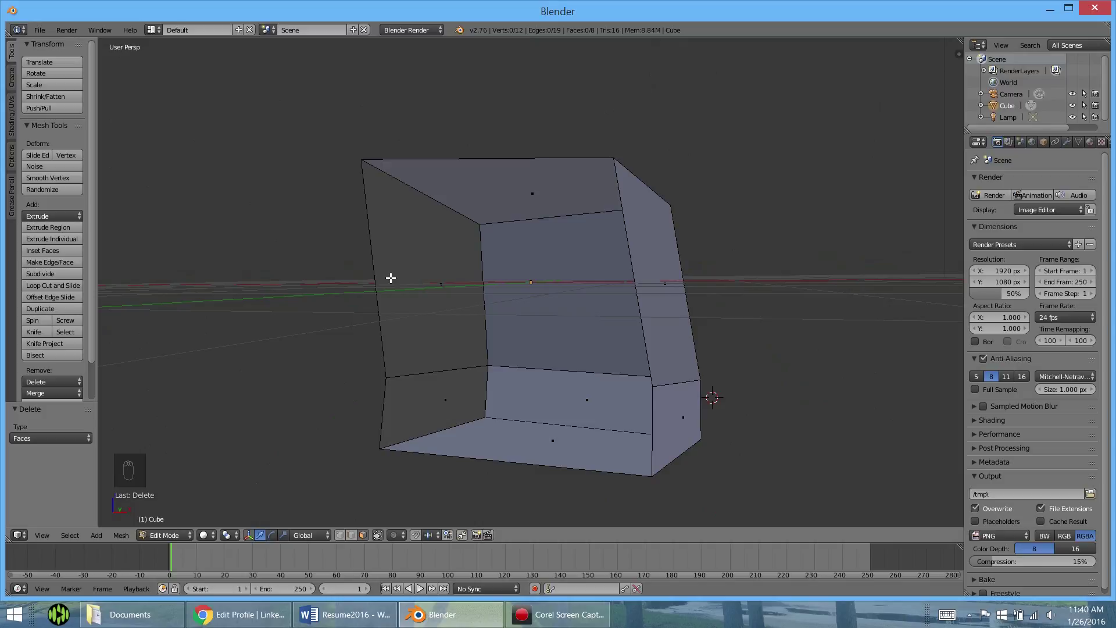
key(Tab)
key(Tab)
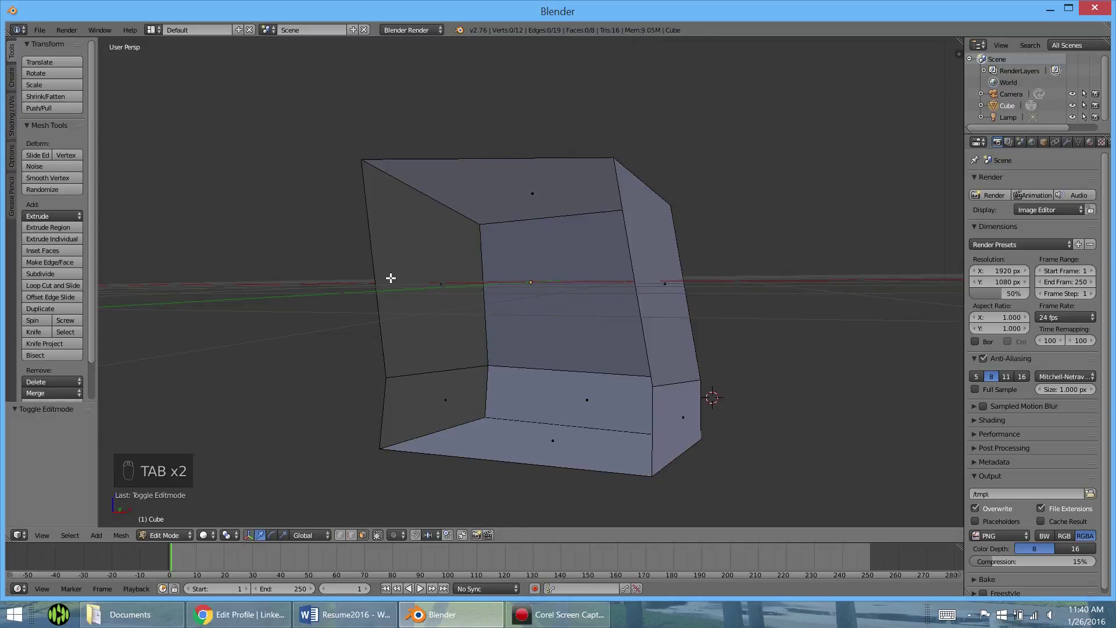
key(Tab)
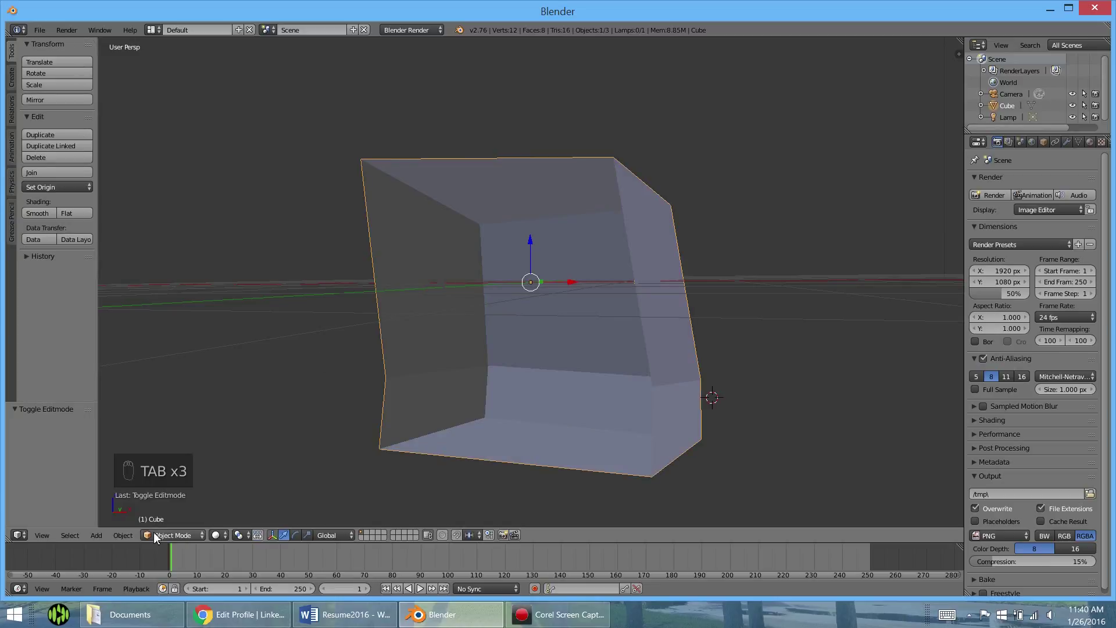
middle_drag(524, 309, 541, 347)
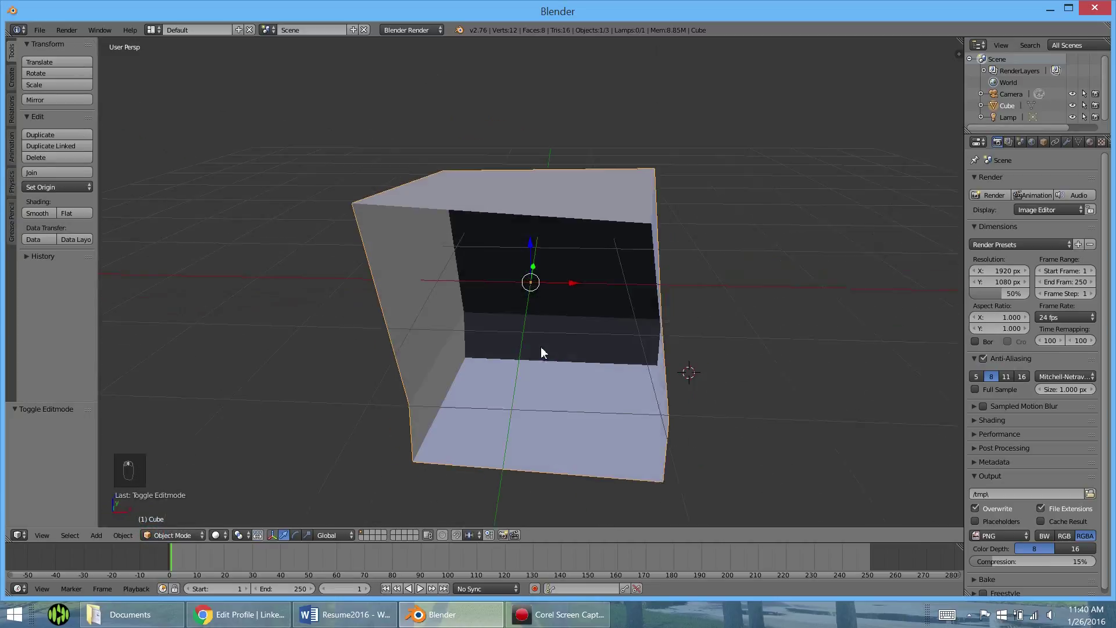
key(shift+a)
mouse_move(539, 352)
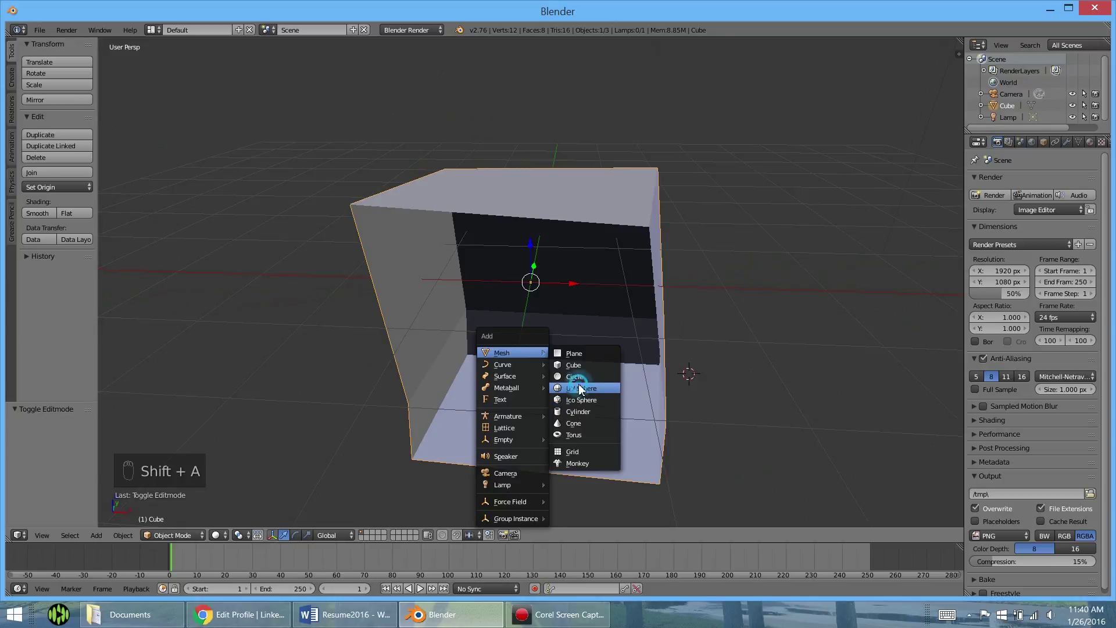
click(579, 387)
key(Tab)
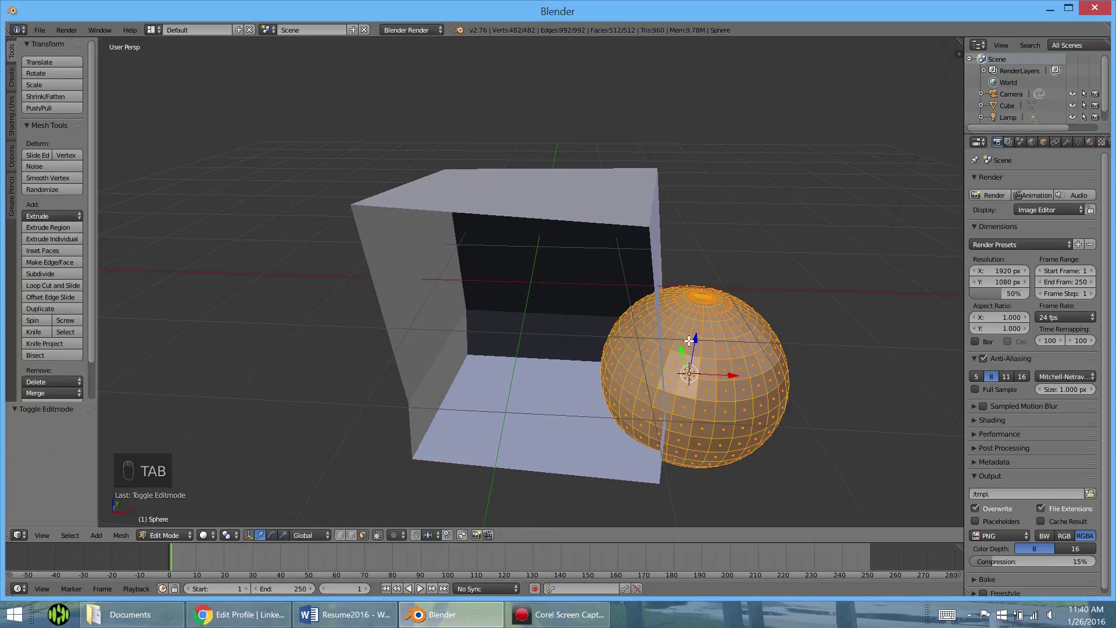
middle_drag(689, 340, 567, 356)
scroll(566, 355, up, 5)
scroll(566, 357, down, 2)
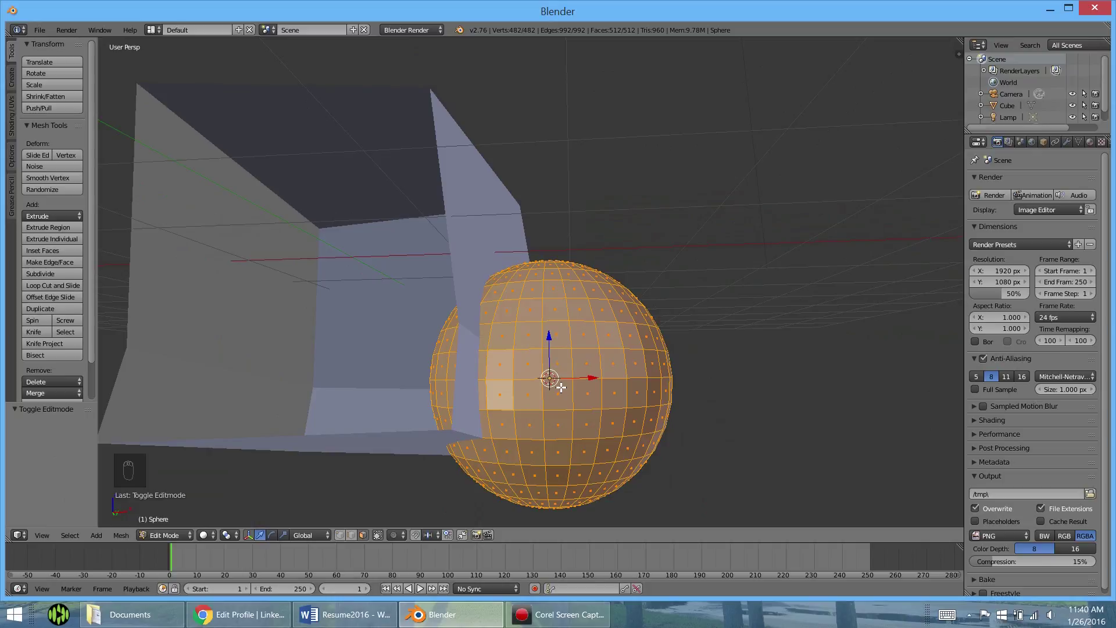
key(shift+a)
click(540, 497)
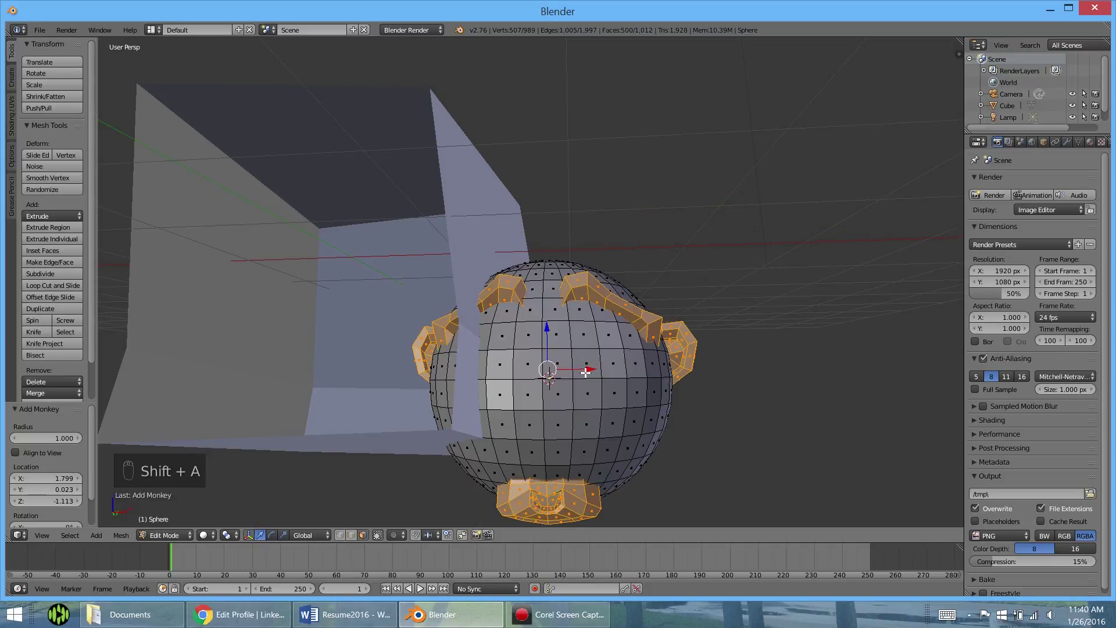
key(g)
click(744, 381)
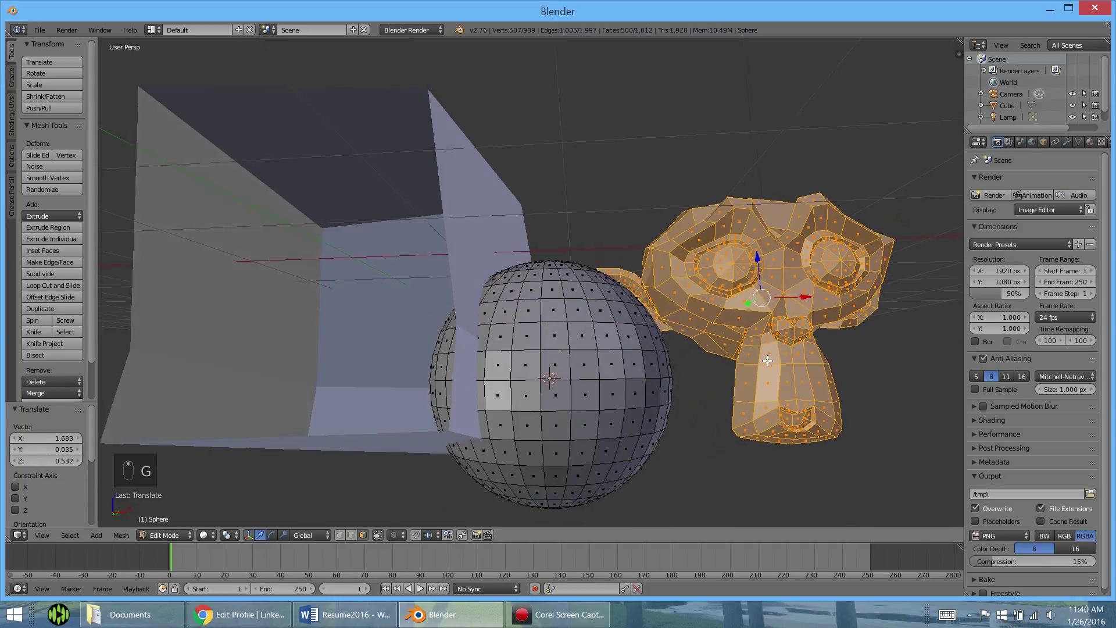
middle_drag(744, 380, 716, 380)
key(Tab)
key(Tab)
key(Tab)
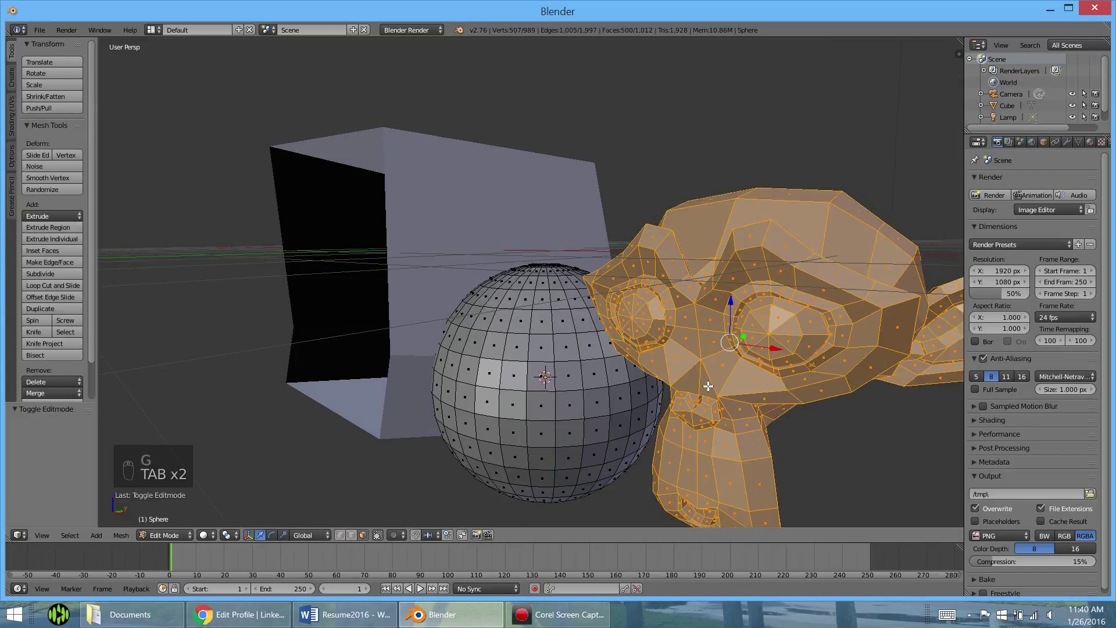
middle_drag(673, 387, 629, 387)
scroll(463, 331, down, 5)
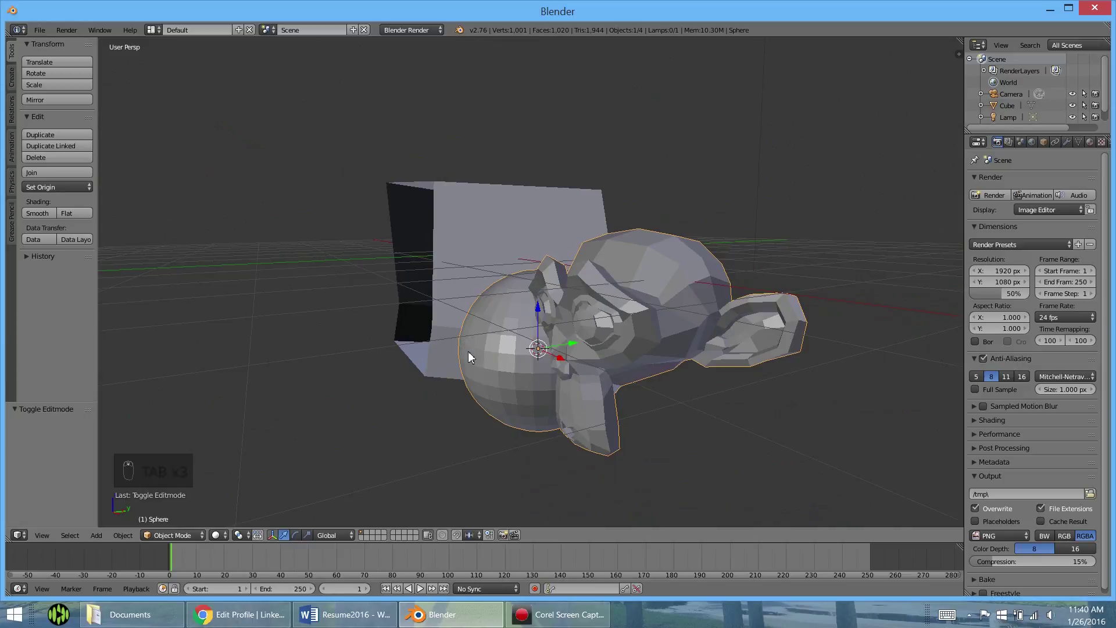
middle_drag(468, 351, 572, 342)
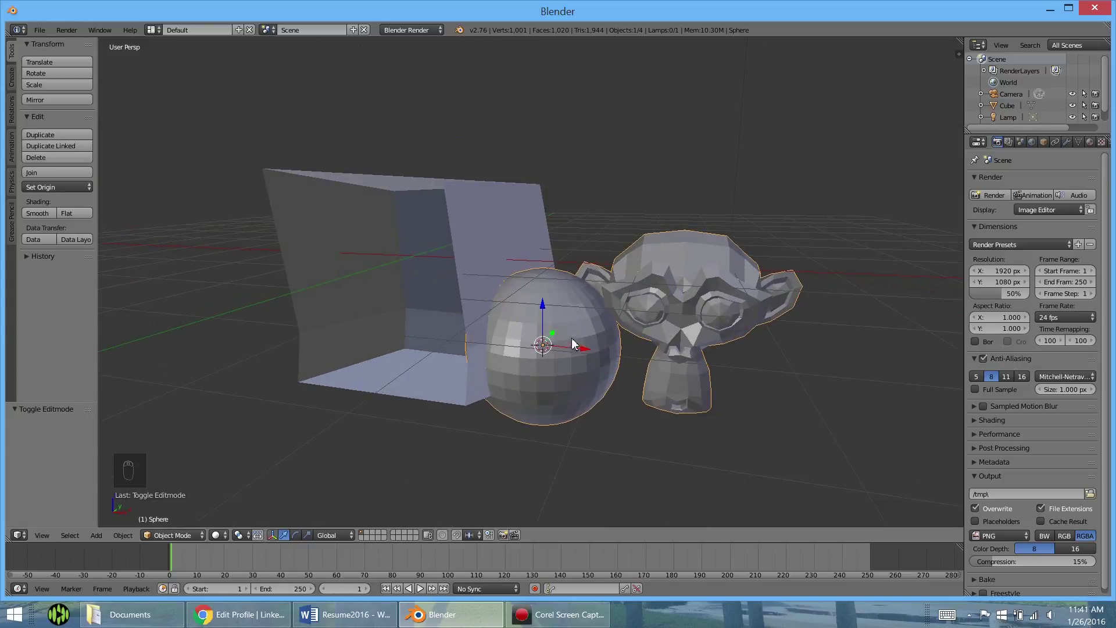
Delete the cube, sphere and monkey head from the scene.
shift+right_click(458, 236)
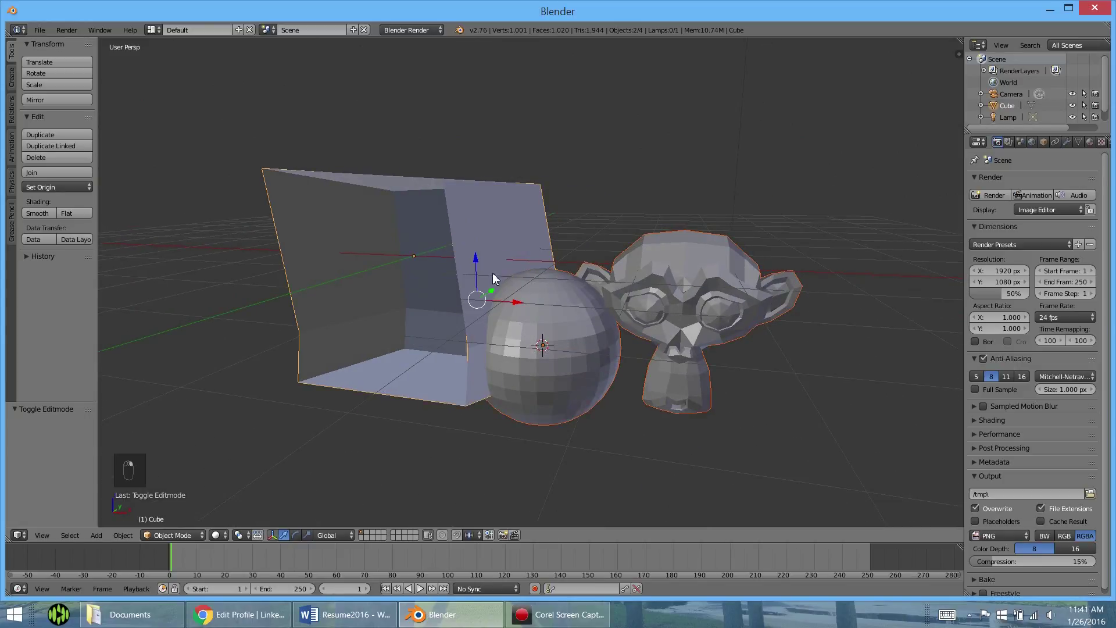
key(x)
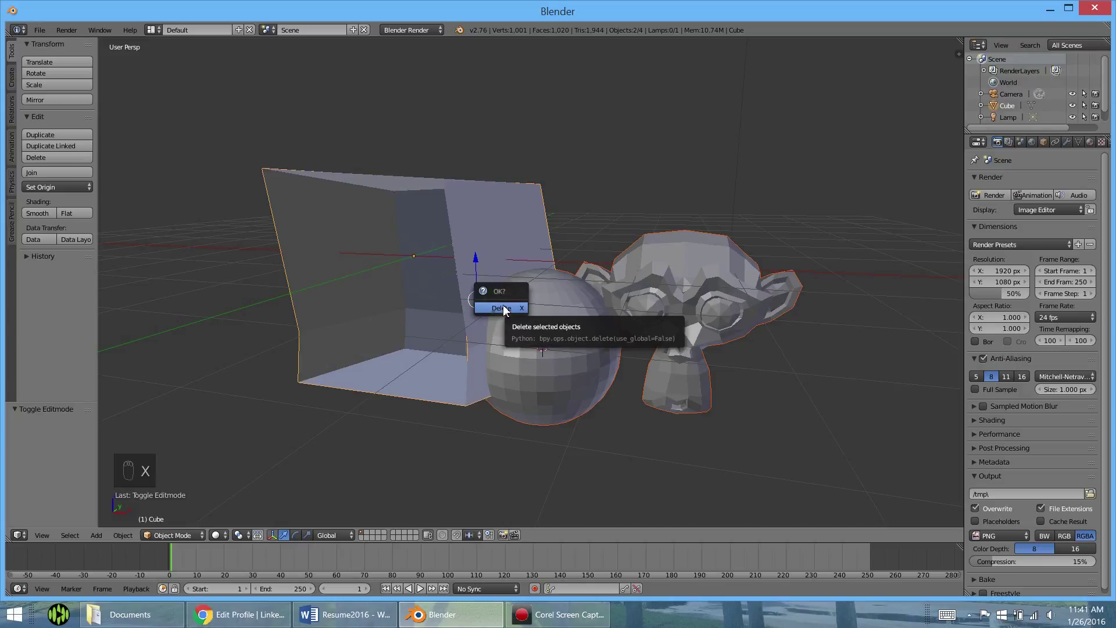
click(502, 309)
middle_drag(504, 273, 487, 289)
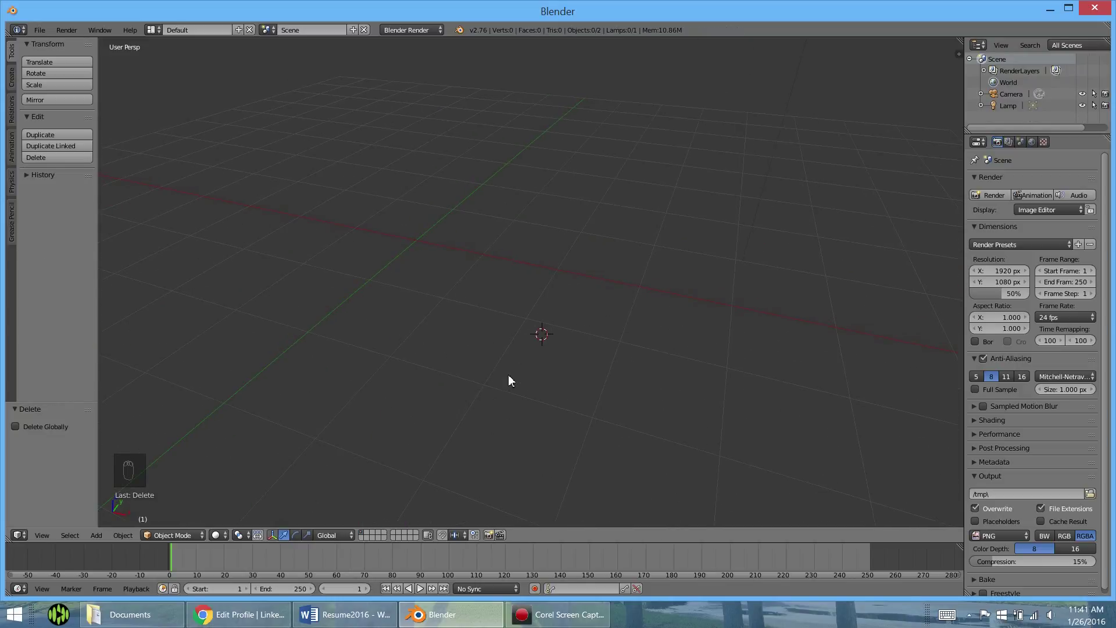
Add a Cylinder mesh, move it into place, and enter Edit Mode.
key(shift+a)
mouse_move(516, 375)
click(572, 428)
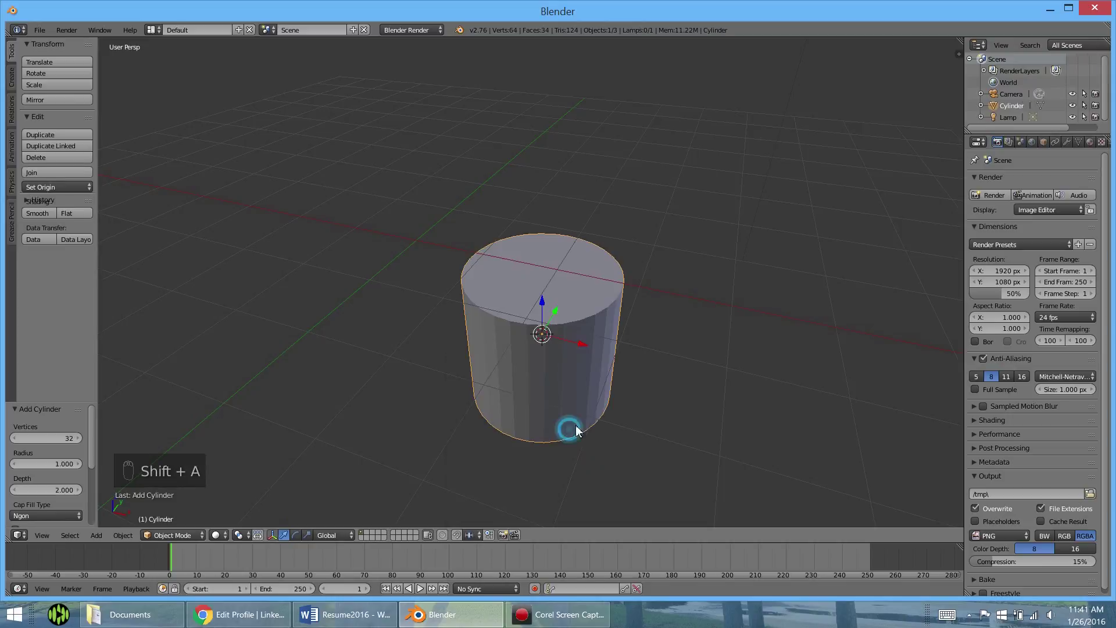
middle_drag(593, 324, 632, 322)
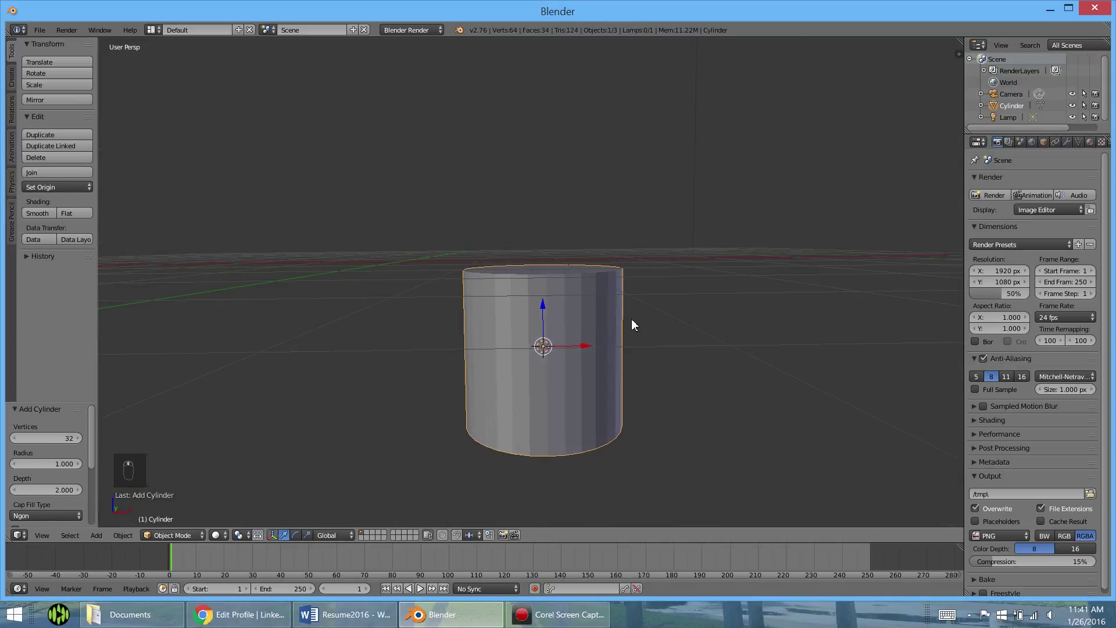
key(g)
click(498, 228)
middle_drag(498, 229, 431, 271)
key(Tab)
scroll(515, 279, up, 2)
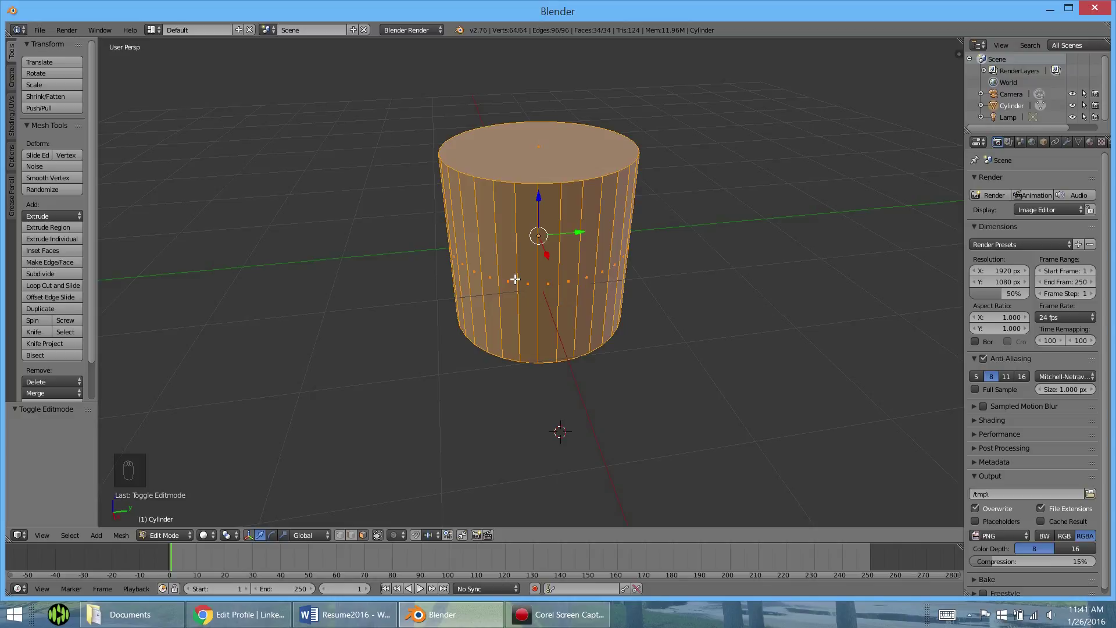
key(ctrl+r)
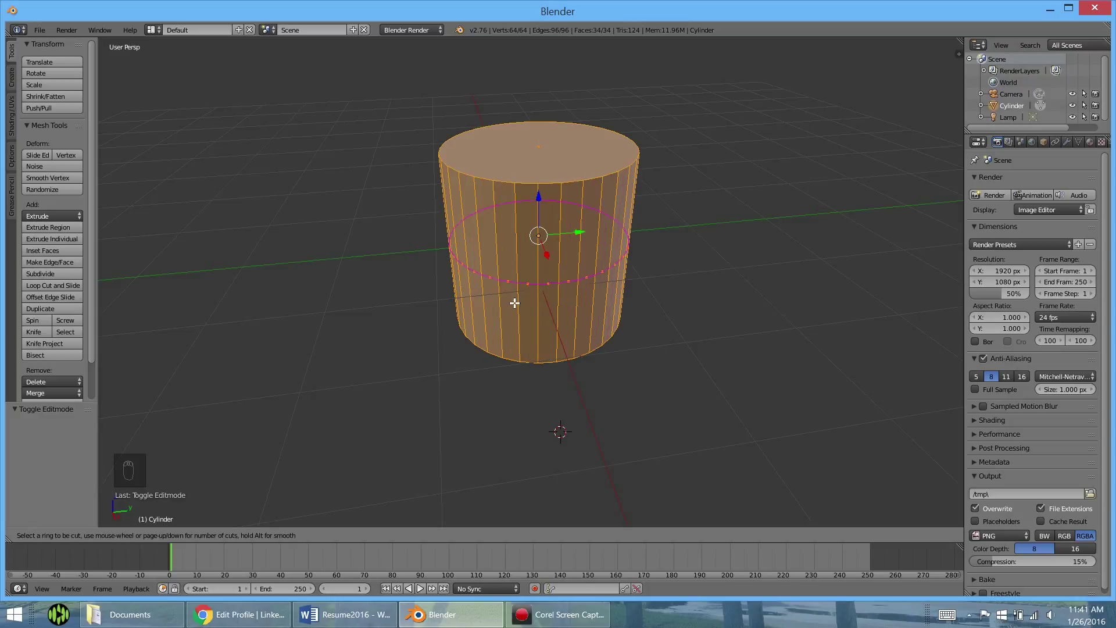
Cut a horizontal edge loop around the cylinder's middle, then switch to vertex select.
click(550, 263)
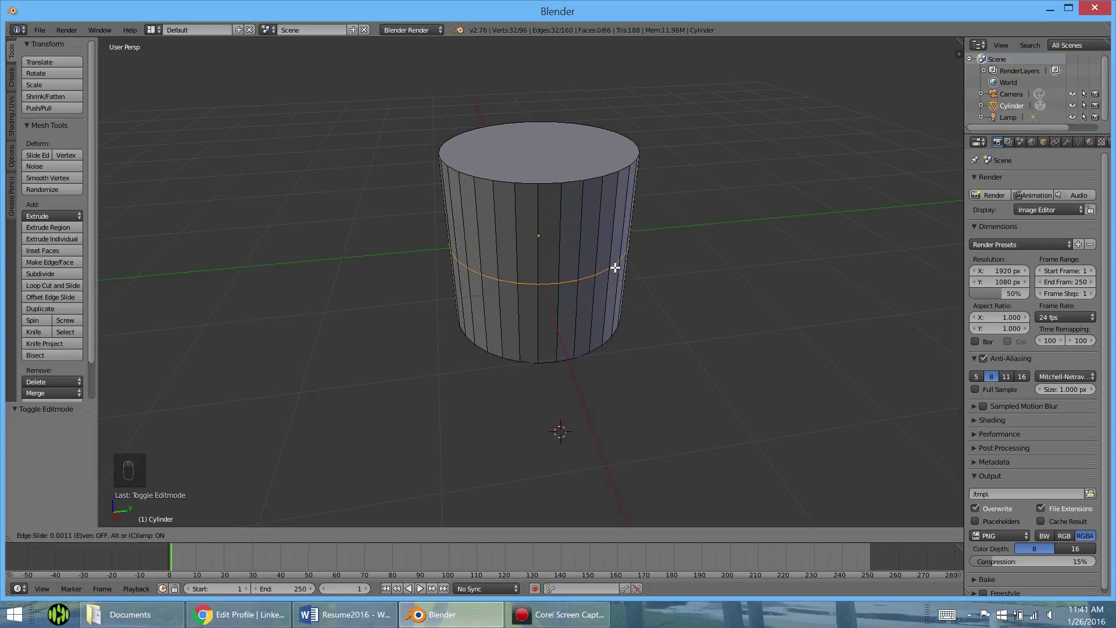
click(642, 234)
middle_drag(643, 264, 560, 247)
middle_drag(537, 330, 425, 486)
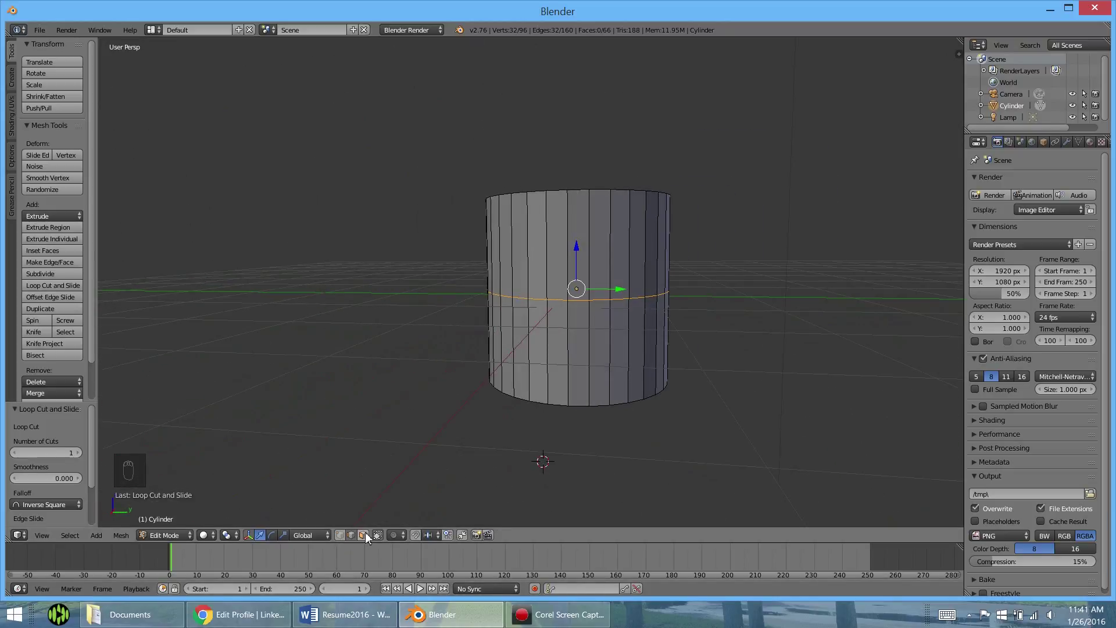
click(340, 535)
mouse_move(511, 360)
middle_down()
mouse_move(525, 333)
mouse_move(588, 357)
mouse_move(506, 382)
middle_up()
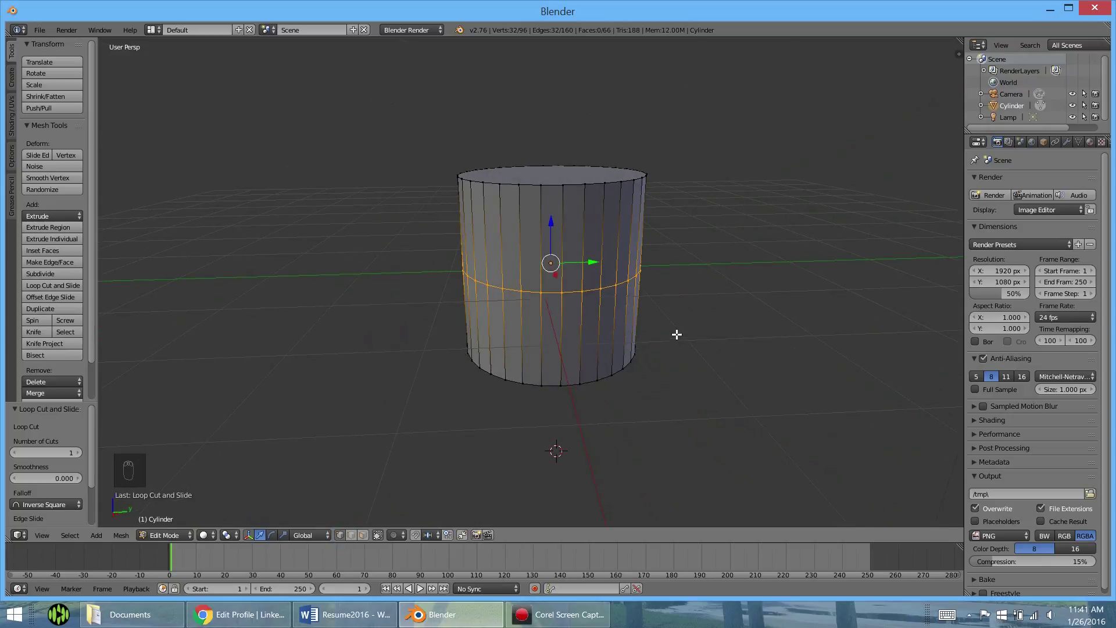
Shrink the middle loop to 0.830, then cut an upper-half loop and widen it to 1.224.
key(s)
click(644, 336)
middle_drag(555, 336, 577, 322)
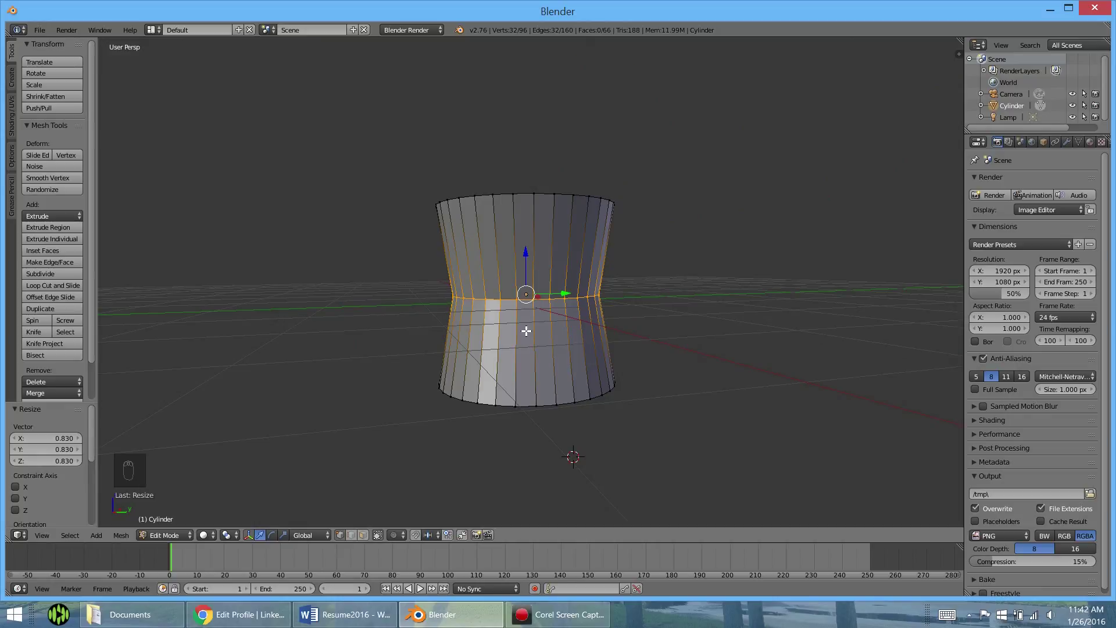
key(ctrl+r)
click(536, 297)
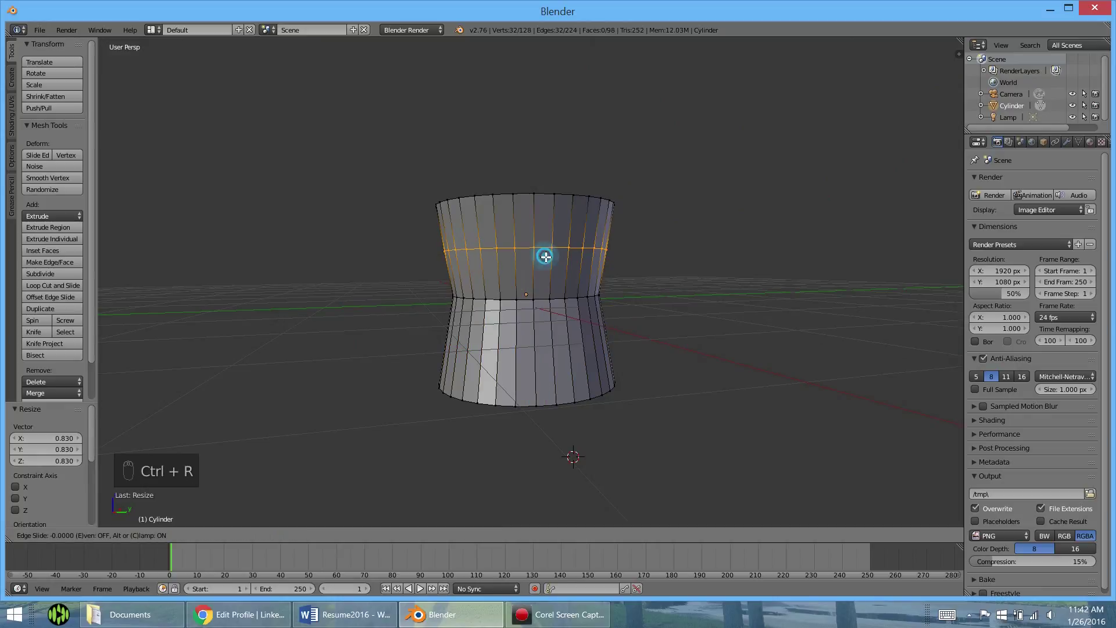
right_click(543, 252)
key(s)
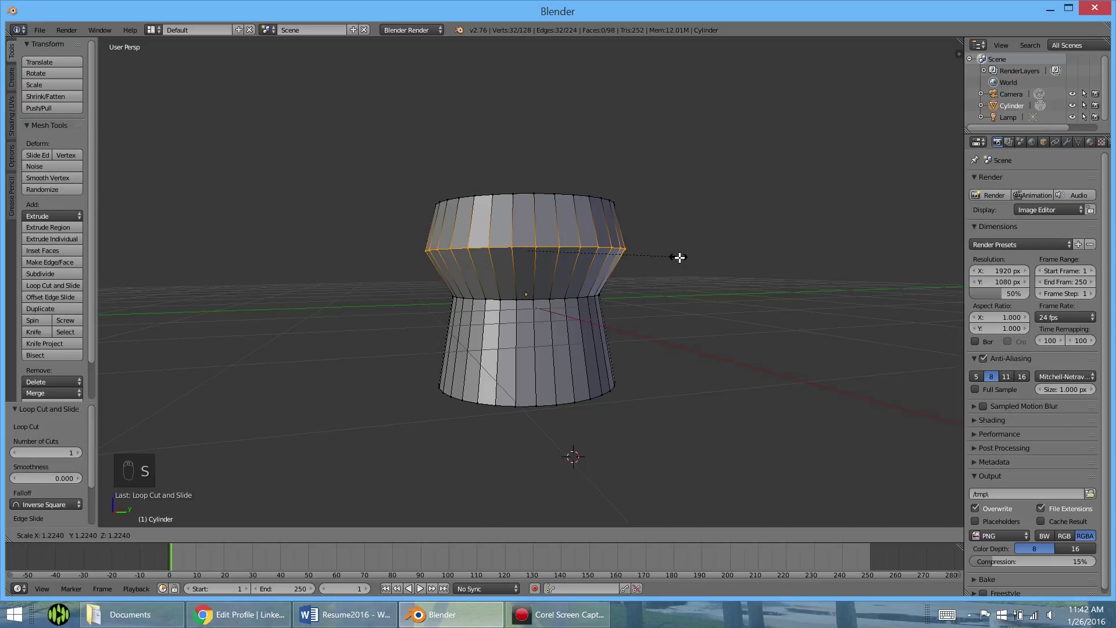
click(677, 257)
Cut an edge loop in the lower half and widen it to 1.295.
key(ctrl+r)
click(577, 342)
right_click(577, 341)
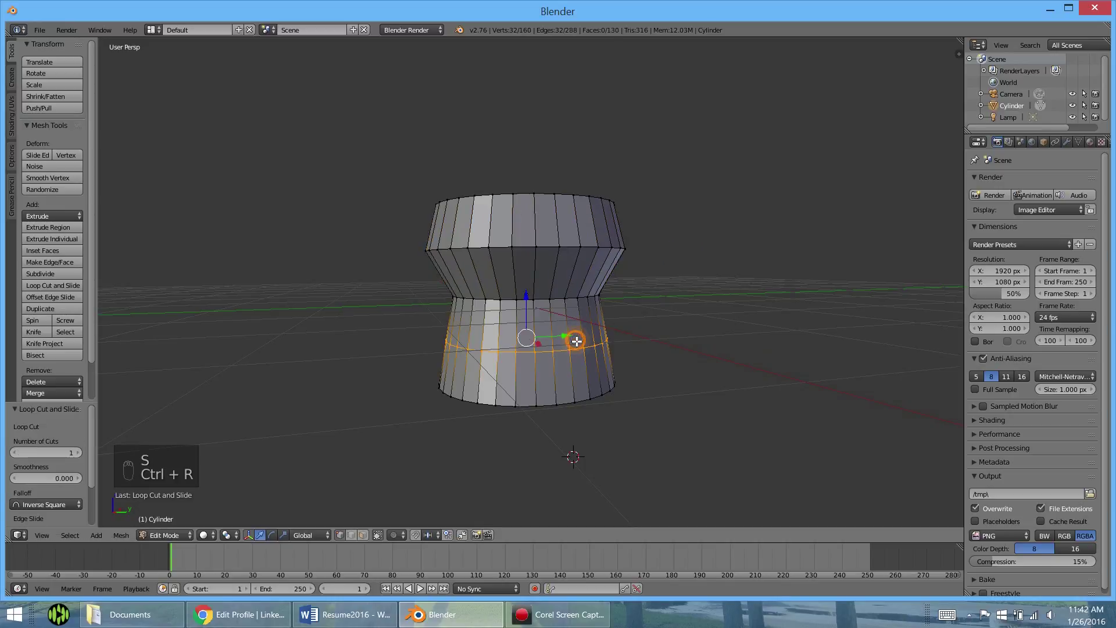
key(s)
click(655, 339)
middle_drag(635, 321, 555, 303)
key(Tab)
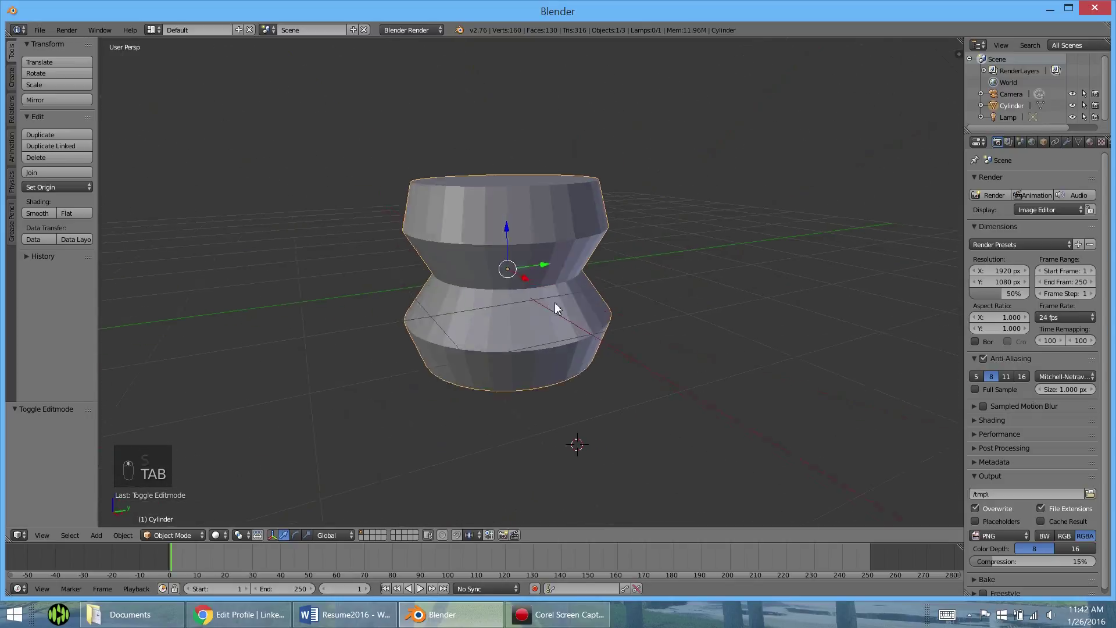
key(Tab)
middle_drag(552, 349, 510, 314)
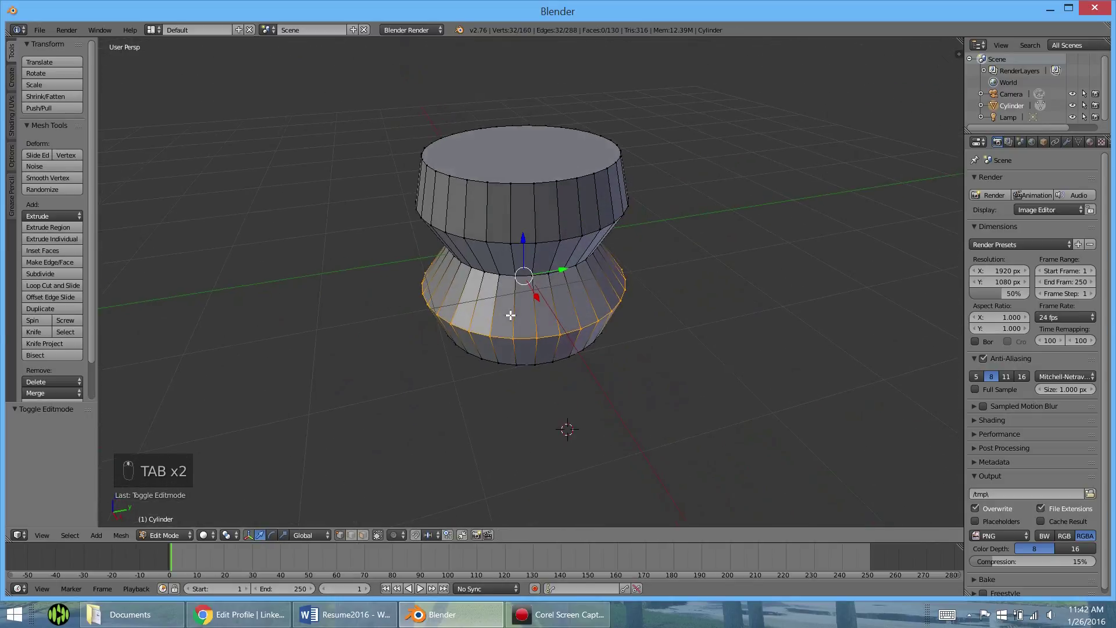
Cut a vertical edge loop down the side and pull it outward into a fin.
key(ctrl+r)
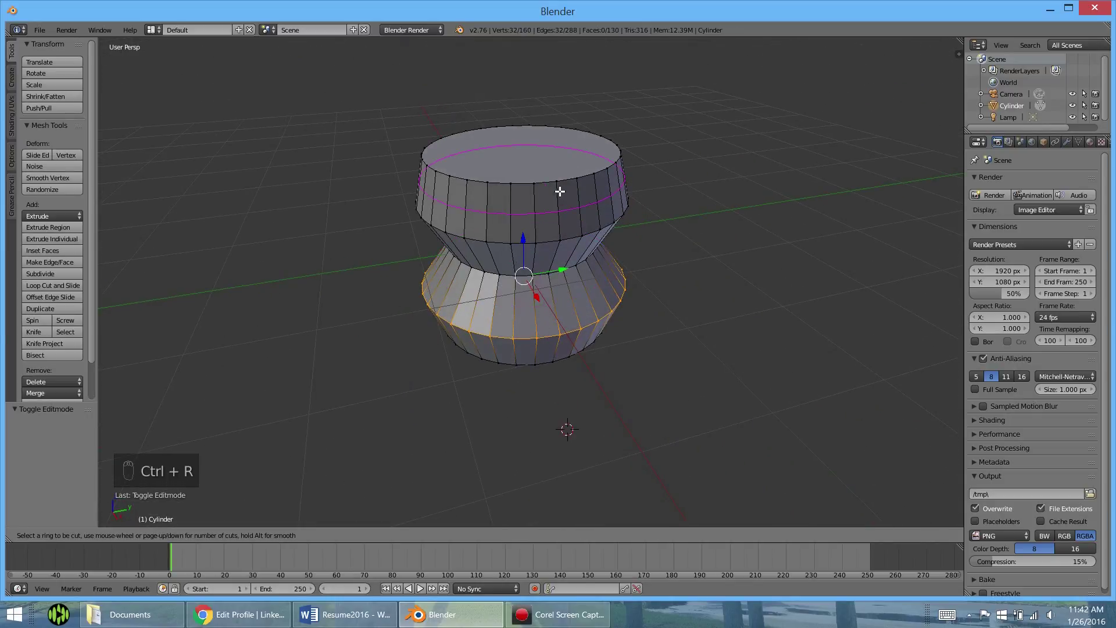
click(548, 187)
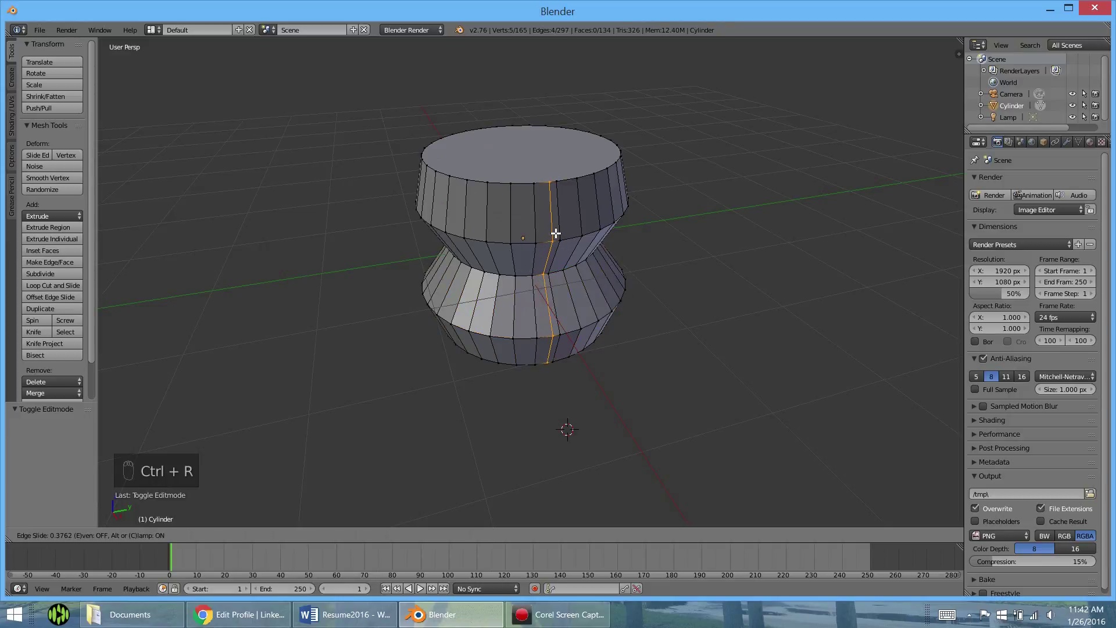
click(555, 232)
key(g)
click(573, 298)
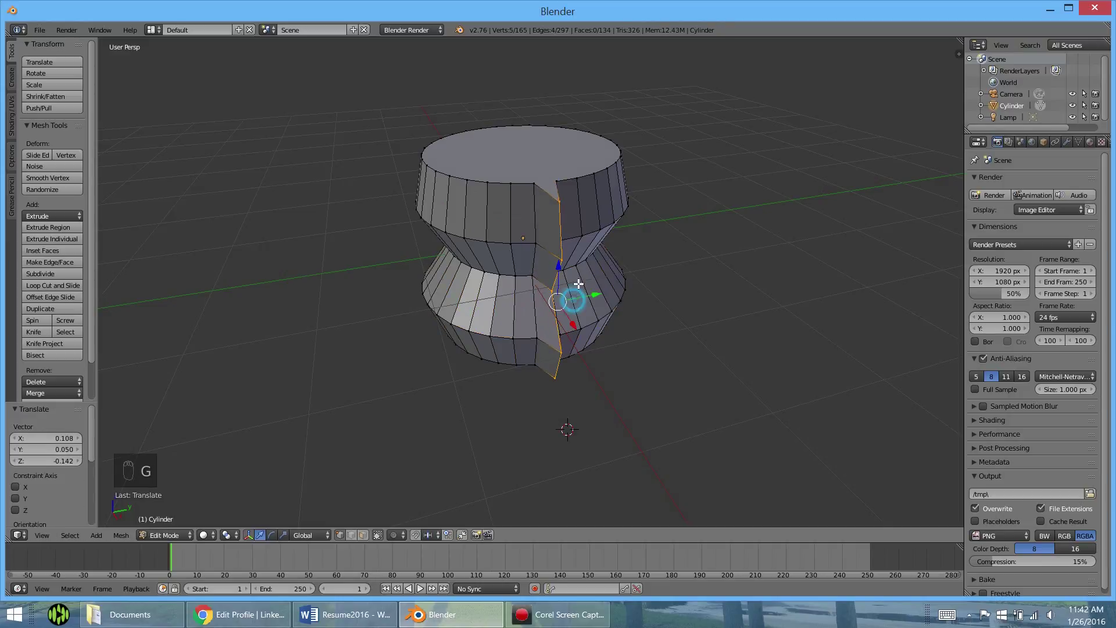
key(Tab)
middle_drag(573, 299, 546, 330)
Add a second loop beside the fin, nudge it slightly, and return to Object Mode.
key(Tab)
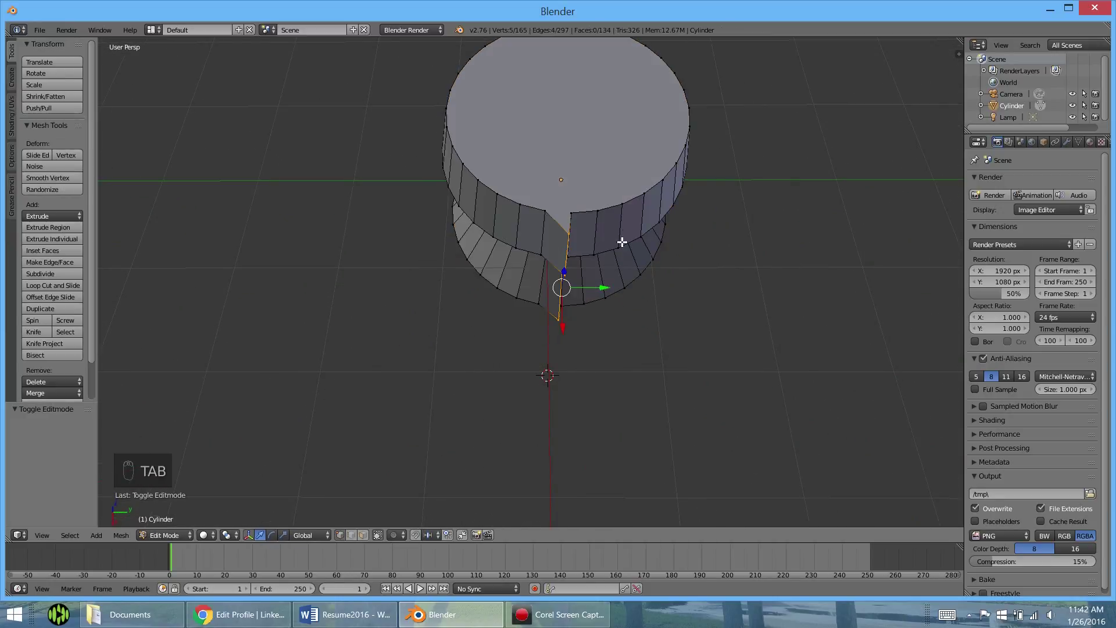
key(ctrl+r)
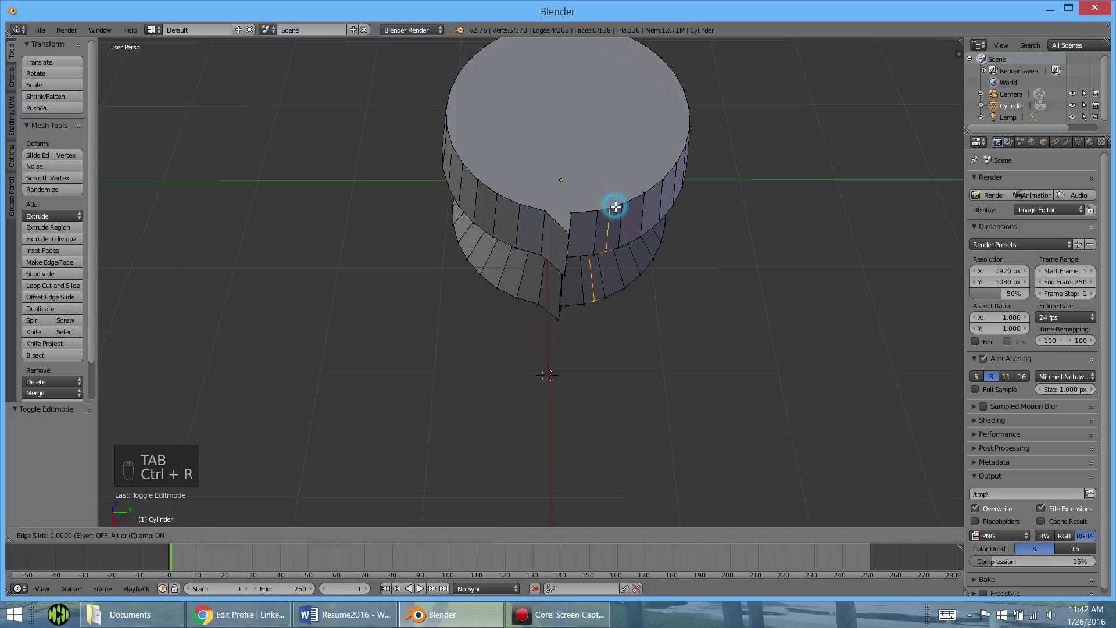
click(612, 204)
right_click(633, 251)
key(g)
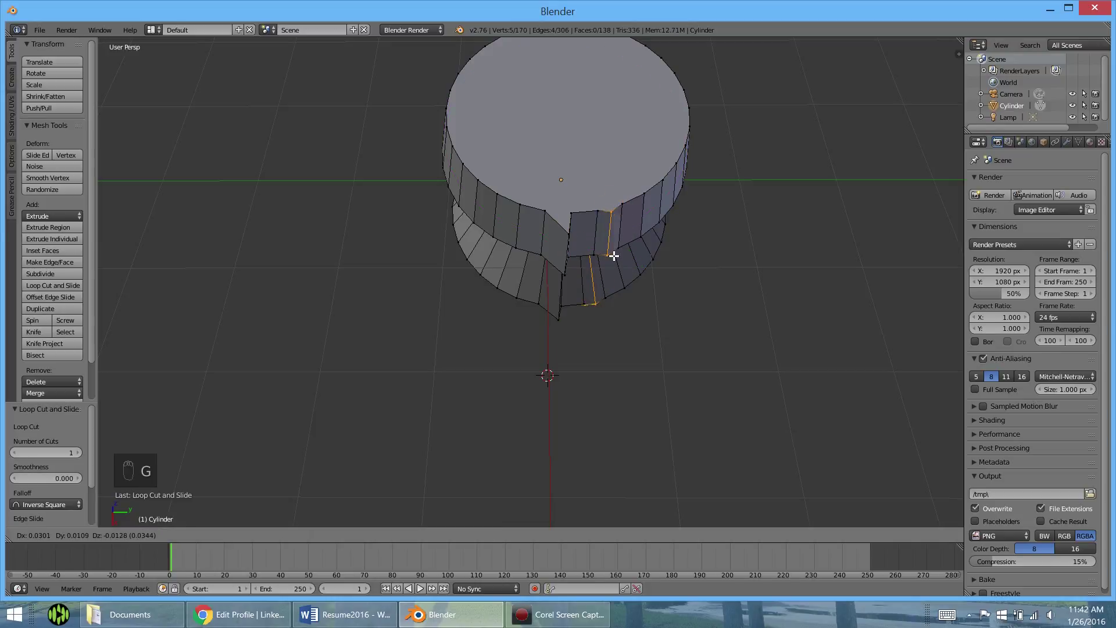
click(615, 257)
key(Tab)
middle_drag(615, 258, 617, 234)
middle_drag(576, 301, 566, 250)
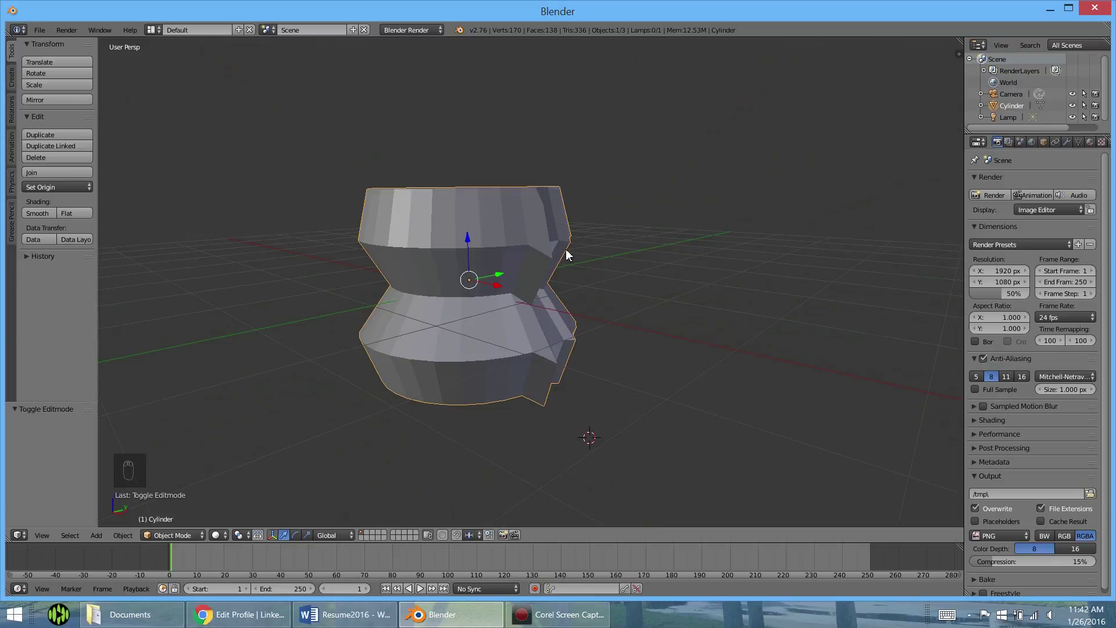
In Edit Mode, add six horizontal loop cuts around the lower band without sliding them.
key(Tab)
middle_drag(536, 247, 570, 312)
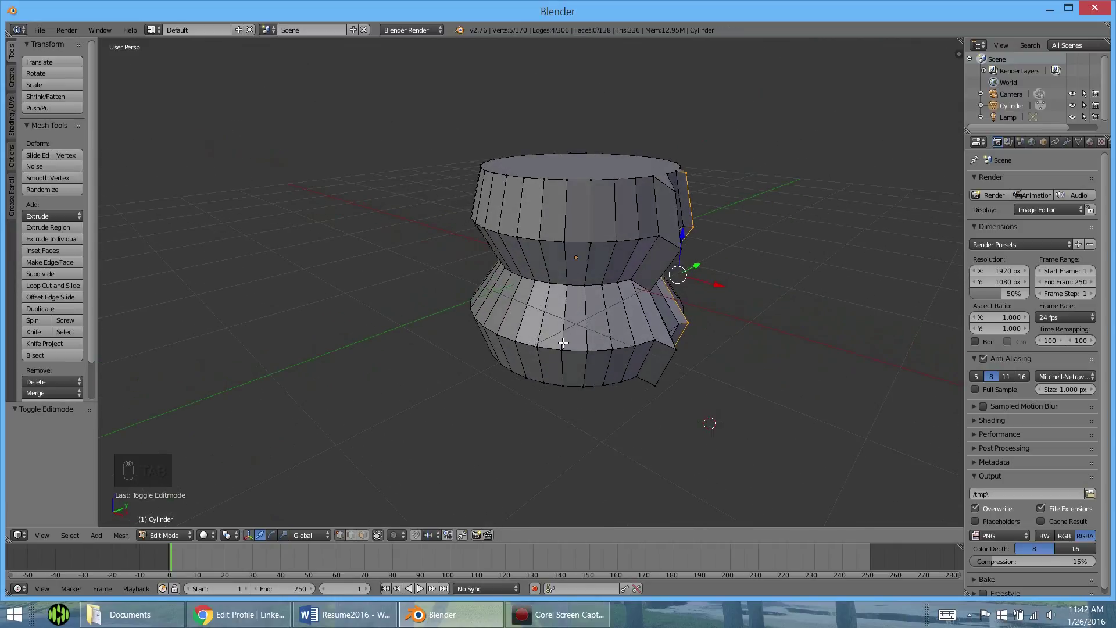
key(ctrl+r)
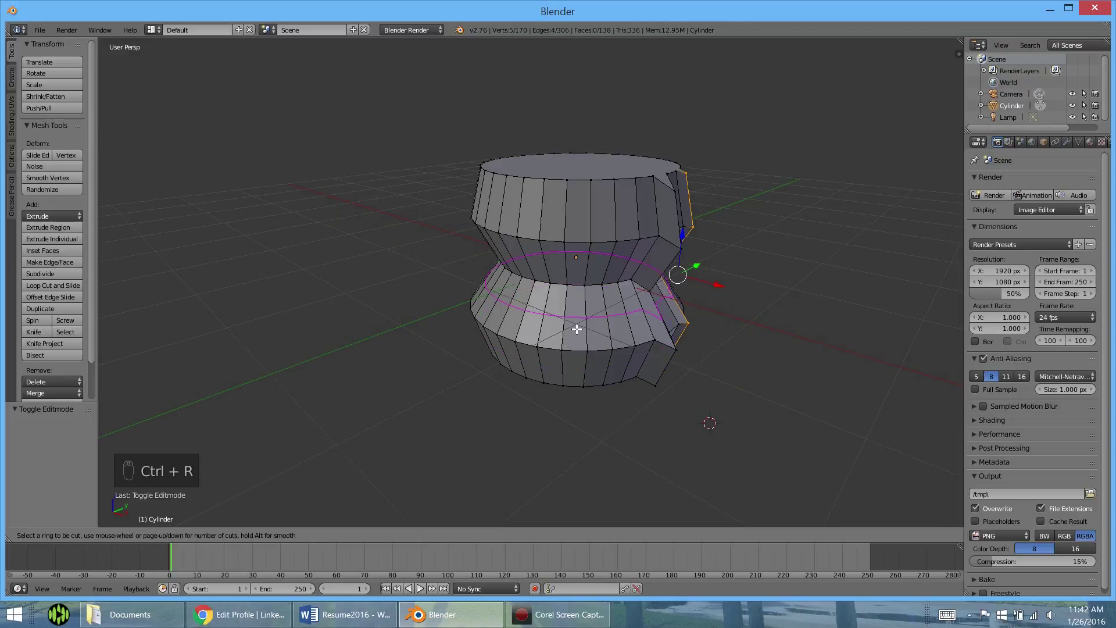
scroll(576, 329, up, 9)
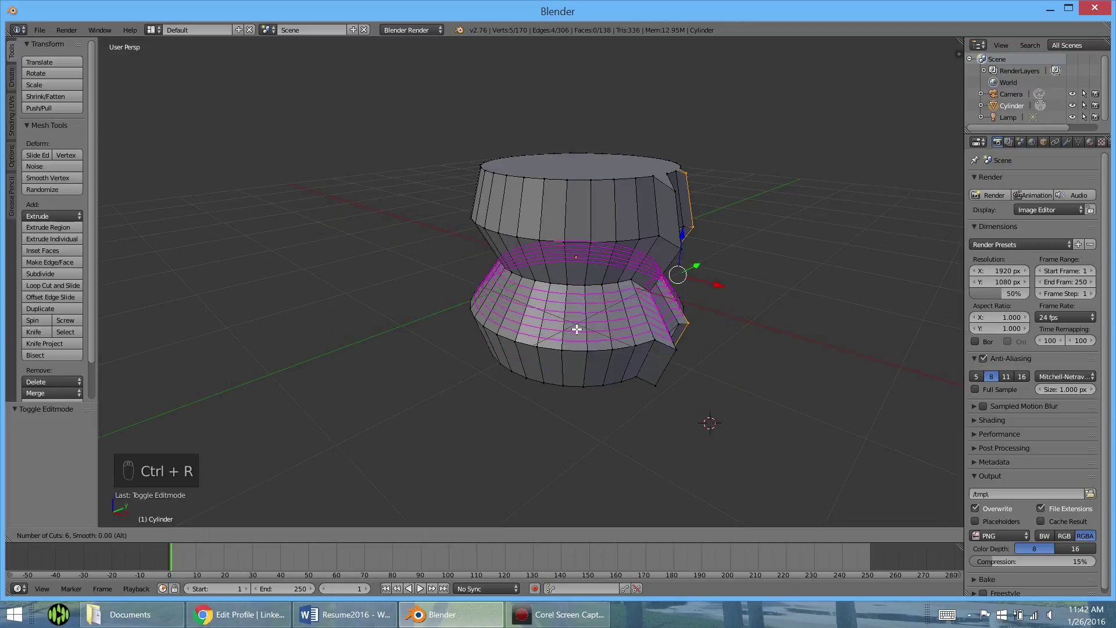
scroll(576, 329, down, 2)
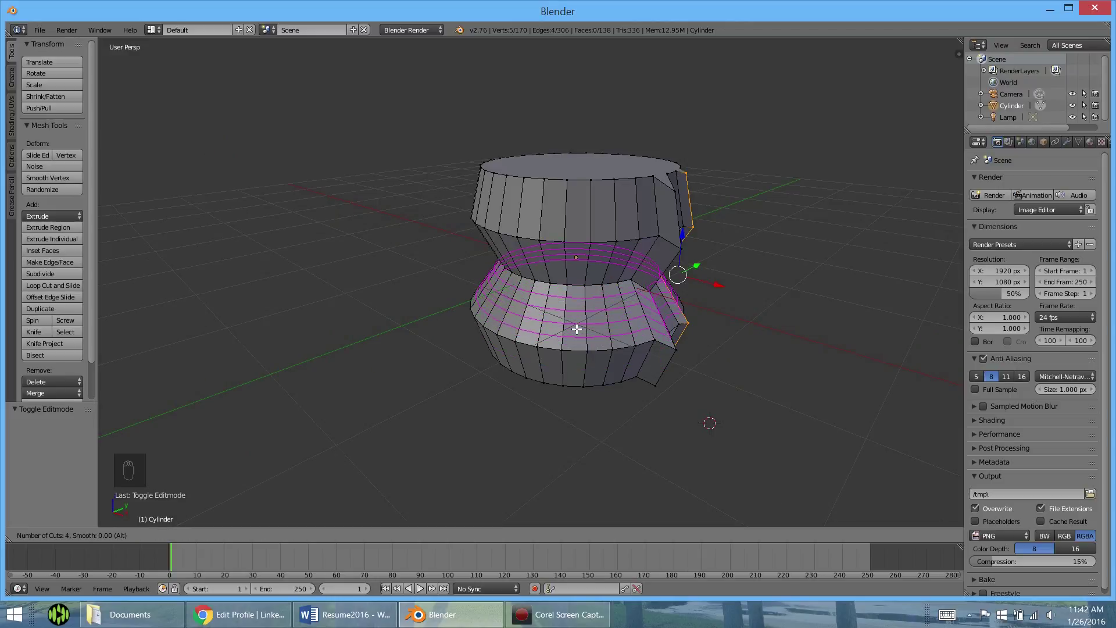
scroll(576, 329, down, 7)
scroll(576, 329, up, 4)
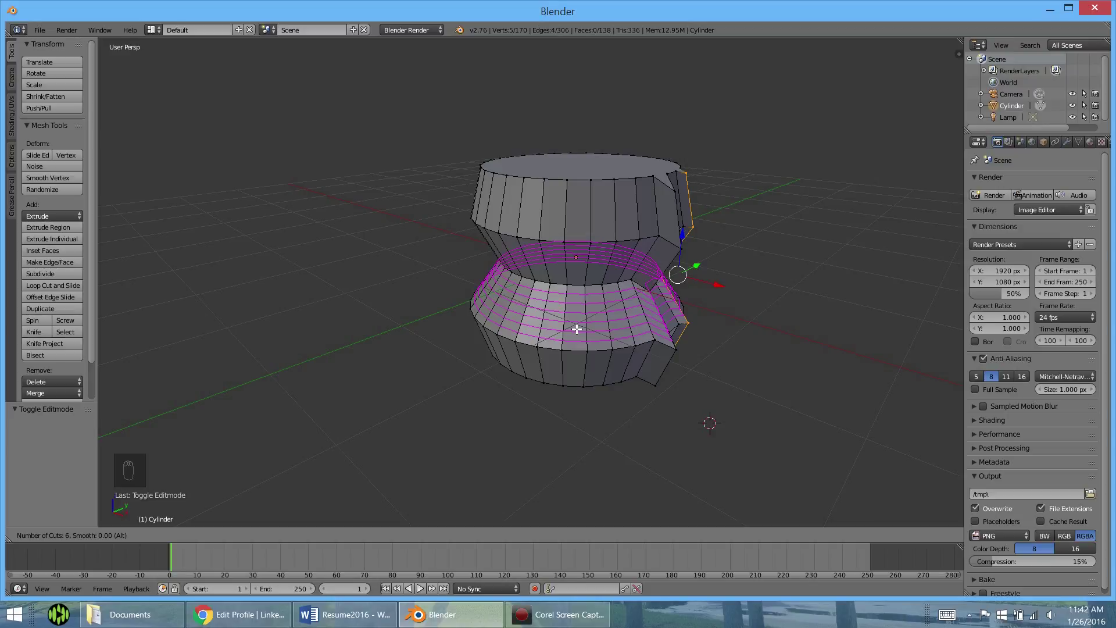
click(576, 329)
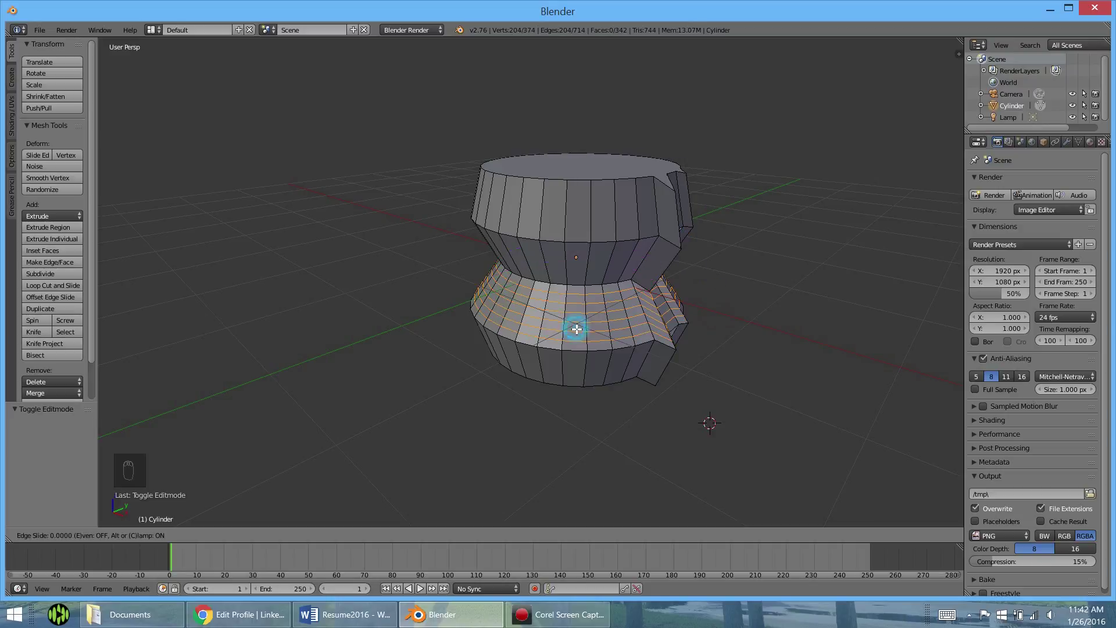
click(623, 330)
Scale the six new loops slightly inward, then deselect the mesh.
middle_drag(490, 314, 390, 313)
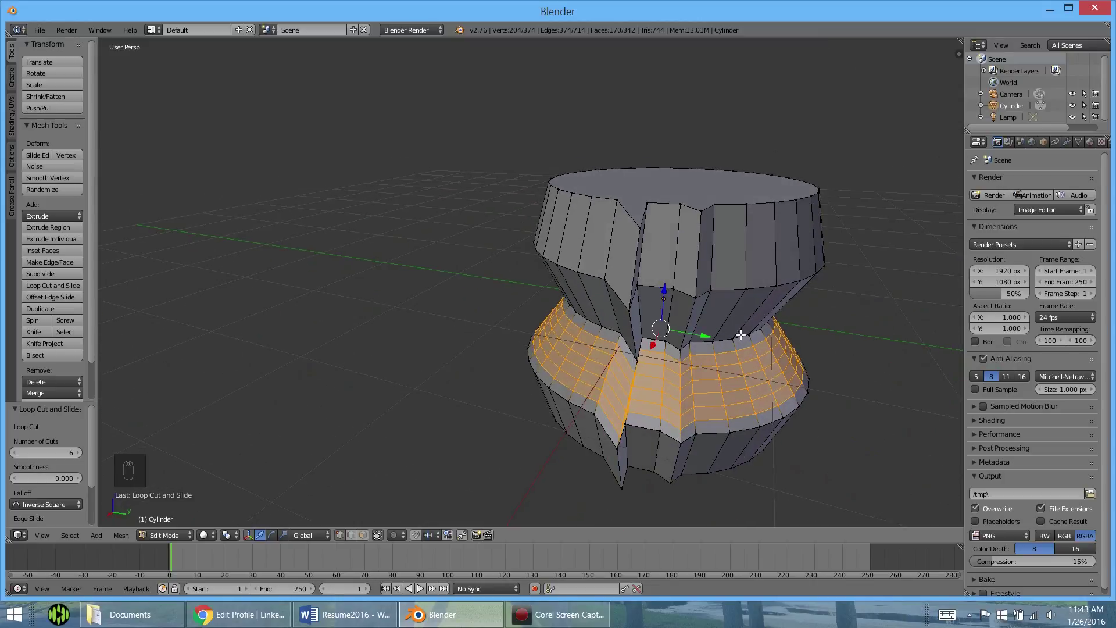
key(s)
click(576, 389)
mouse_move(577, 376)
middle_down()
mouse_move(602, 365)
mouse_move(585, 369)
middle_up()
scroll(587, 373, up, 2)
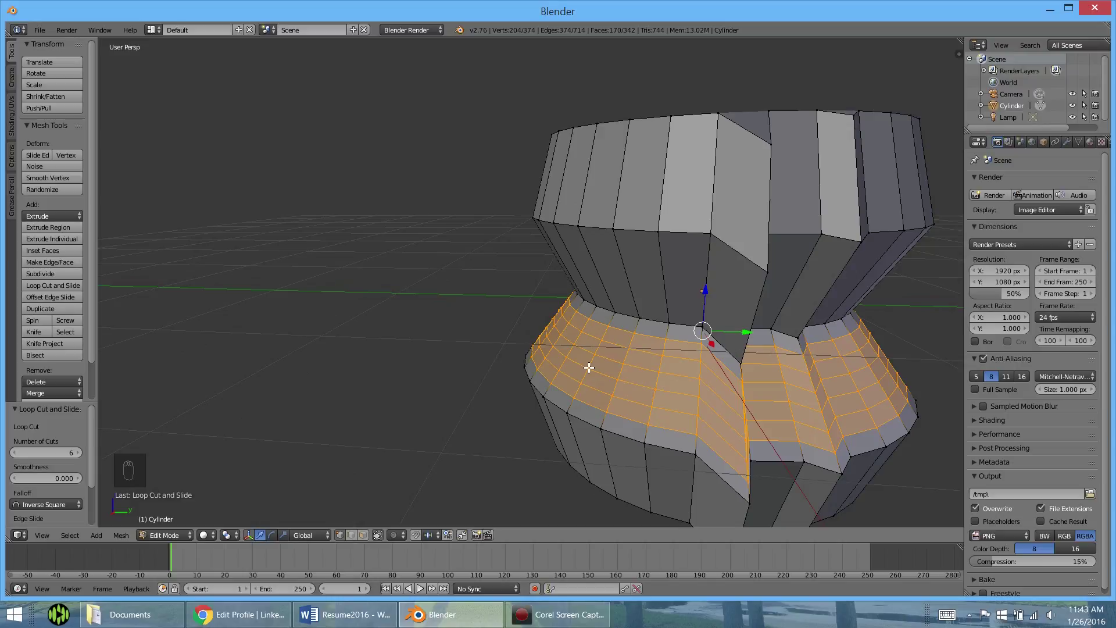
key(a)
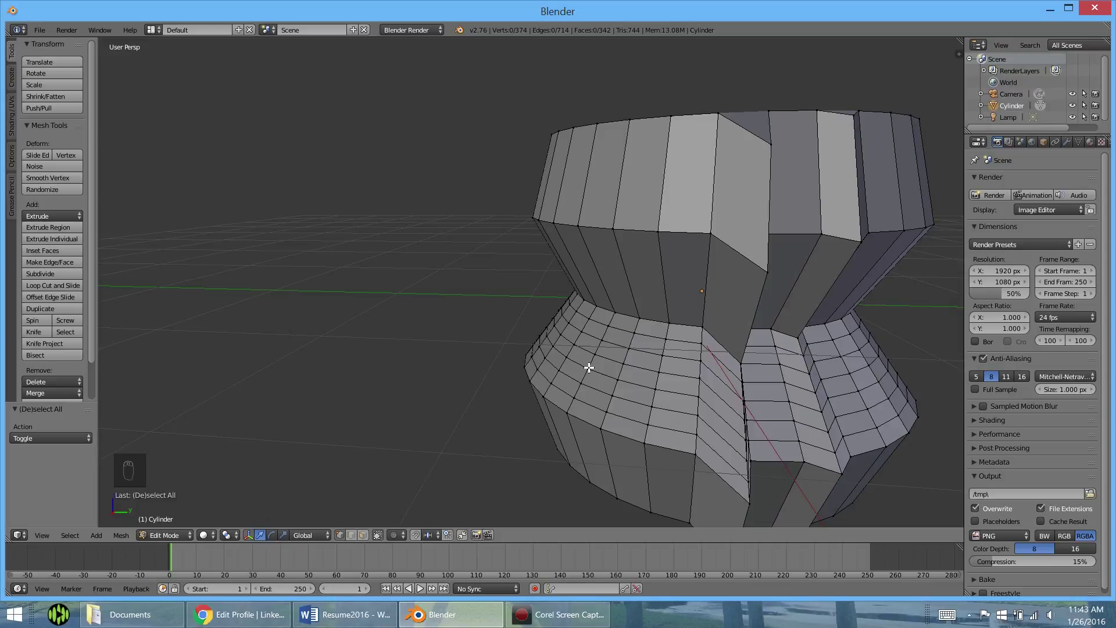
Clear the selection and pick five vertices along one edge loop of the lower band.
key(a)
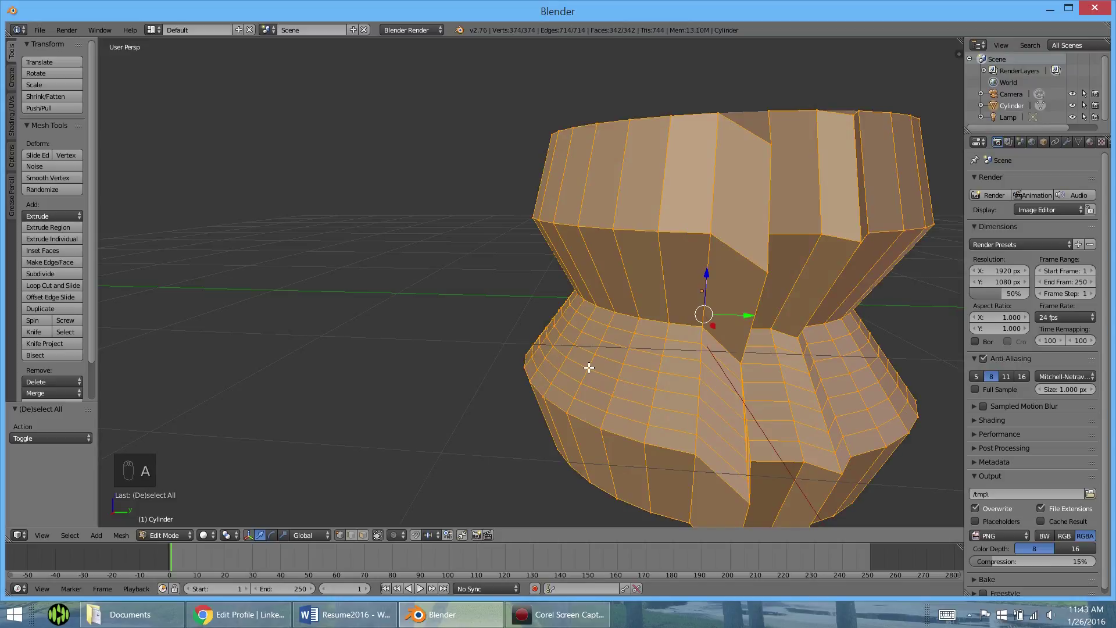
key(a)
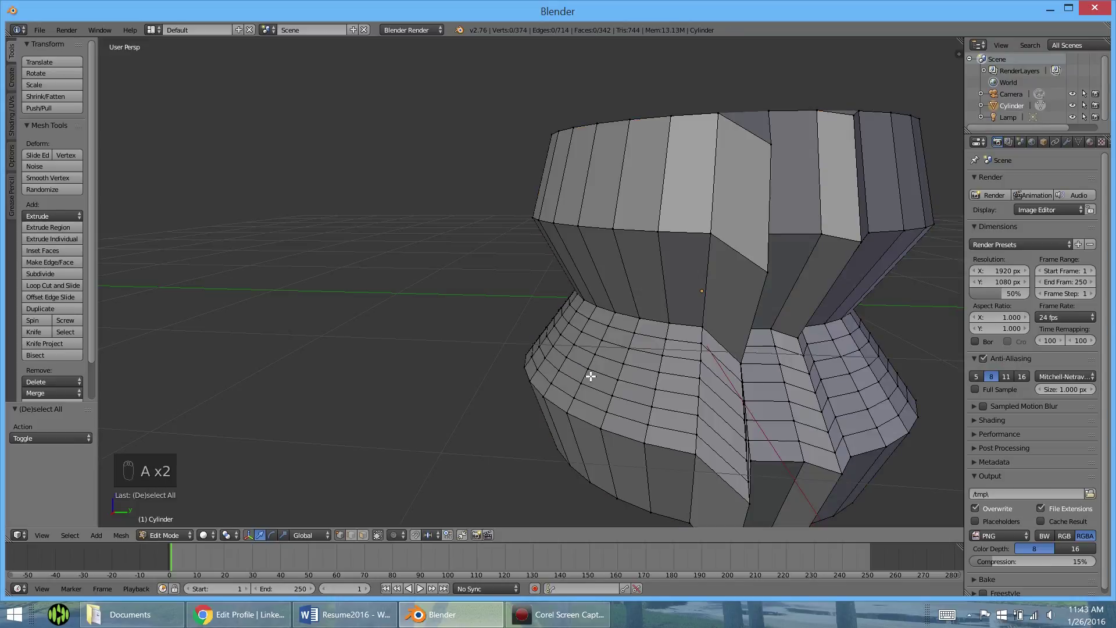
scroll(609, 388, up, 2)
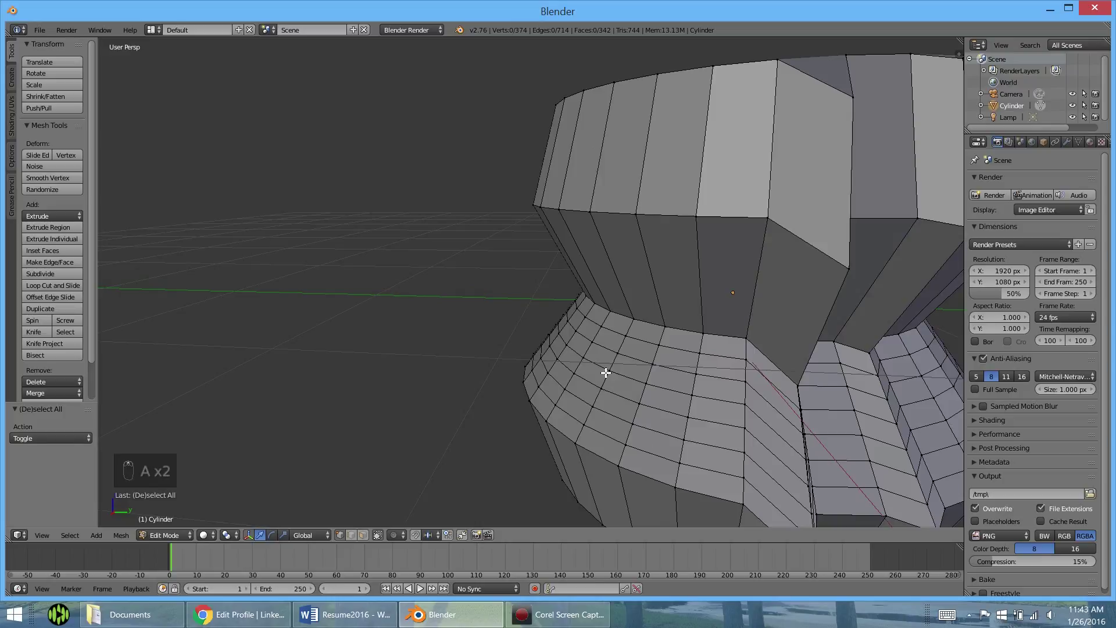
right_click(606, 372)
shift+right_click(650, 386)
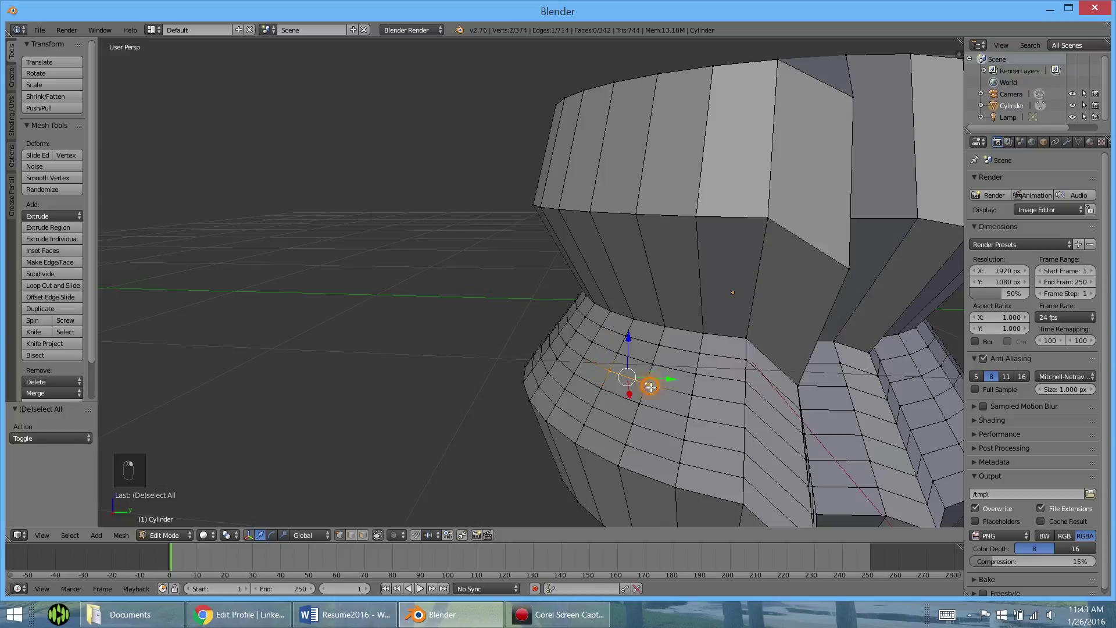
shift+right_click(693, 397)
shift+right_click(744, 403)
shift+right_click(583, 358)
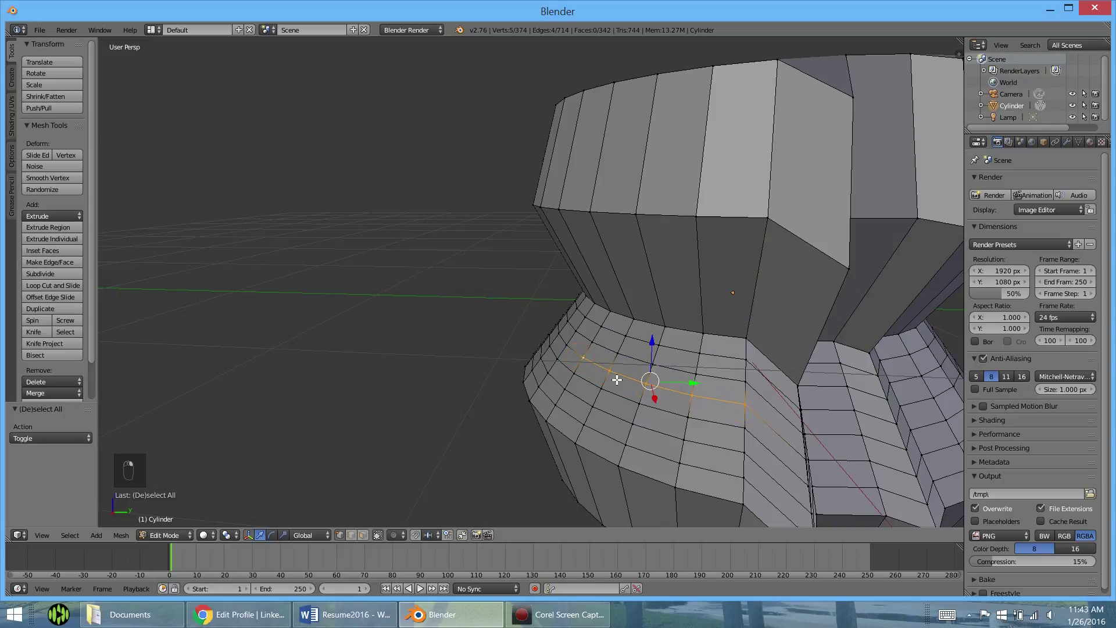
Switch to front orthographic wireframe view and start a box selection.
key(KP_1)
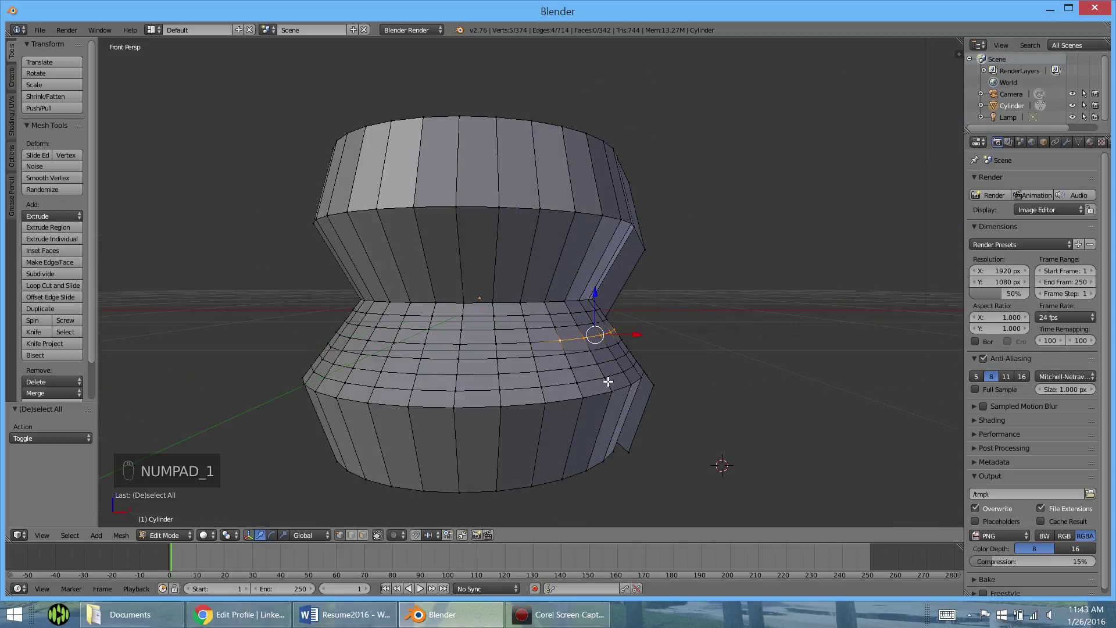
key(KP_5)
scroll(450, 359, up, 3)
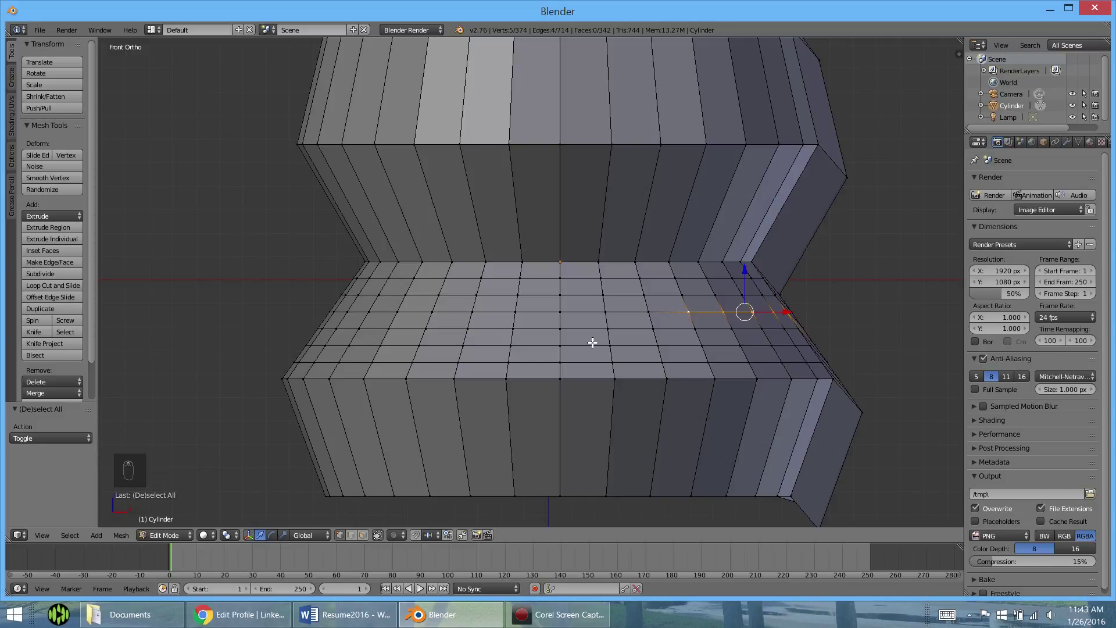
key(z)
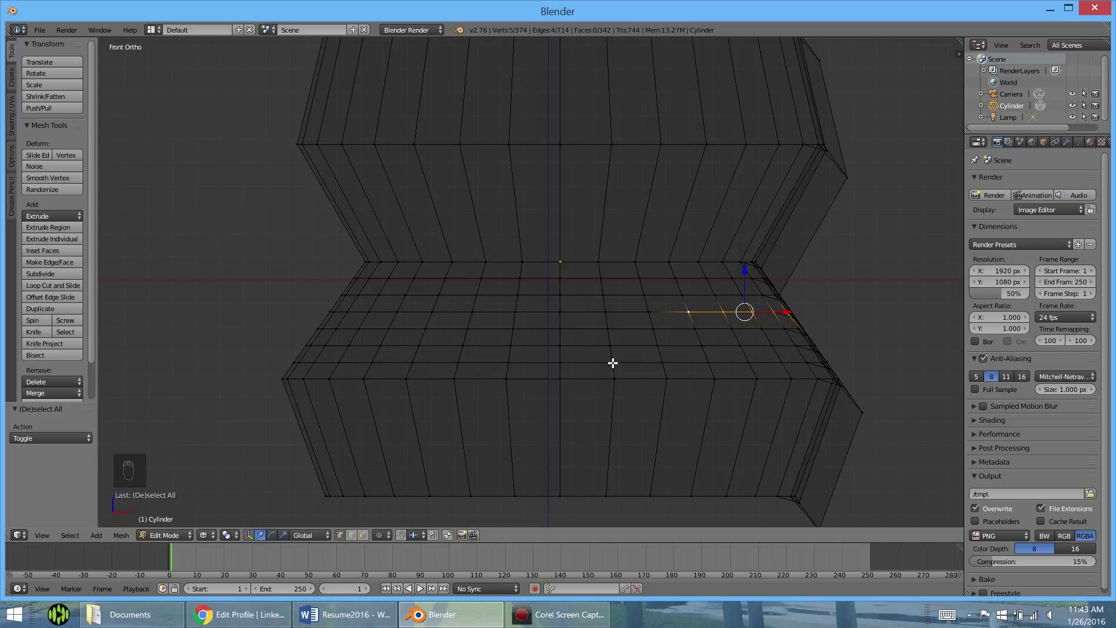
key(b)
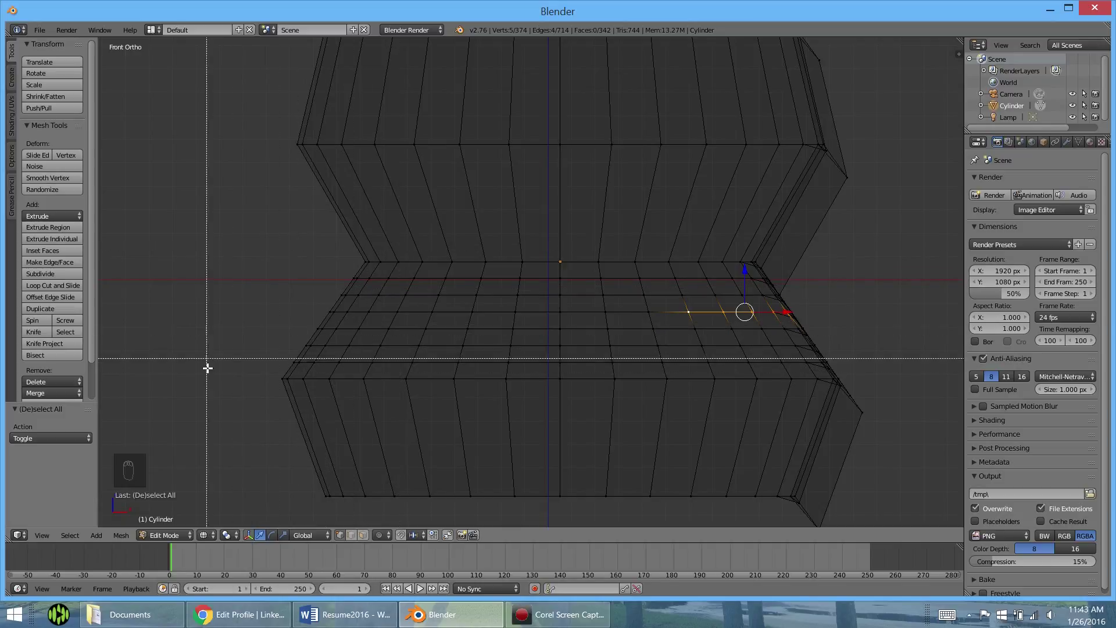
key(ctrl+b)
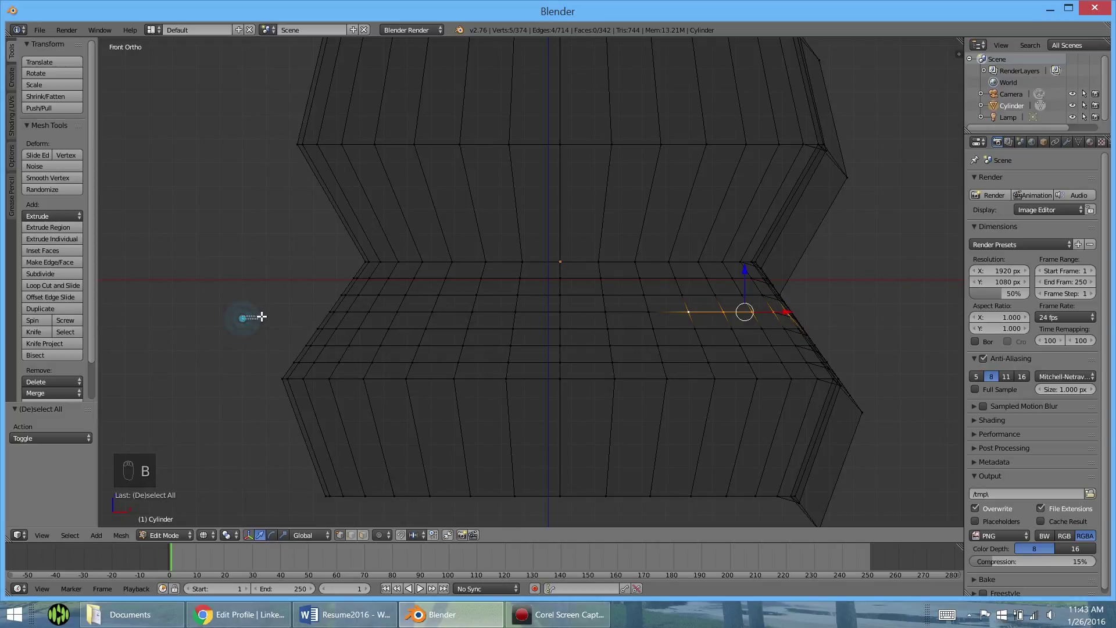
drag(243, 319, 837, 302)
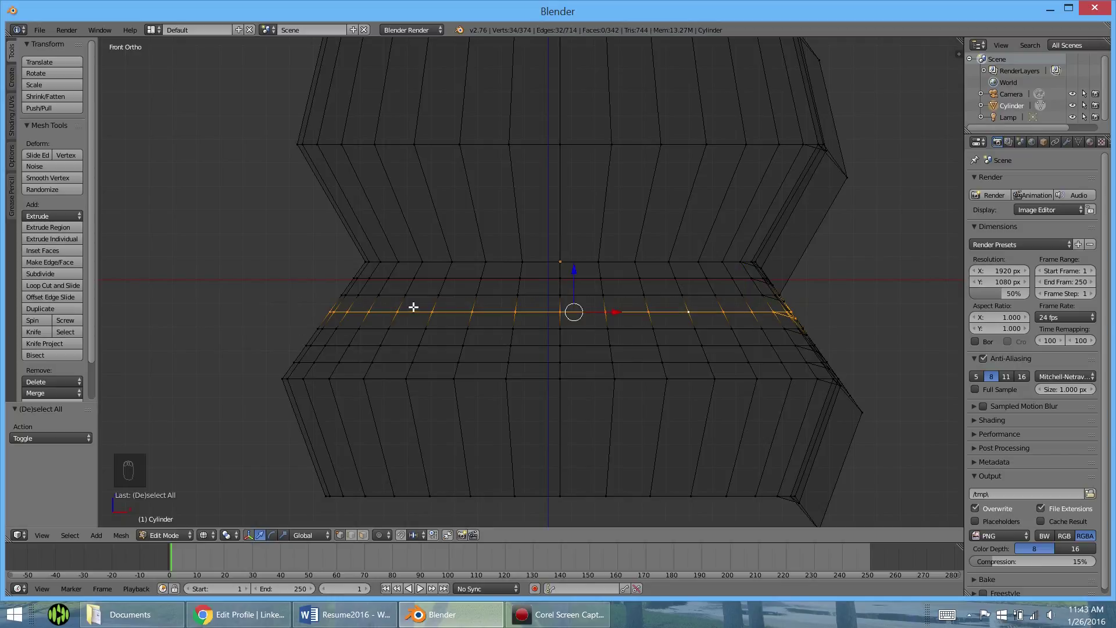
middle_drag(413, 307, 421, 329)
key(KP_1)
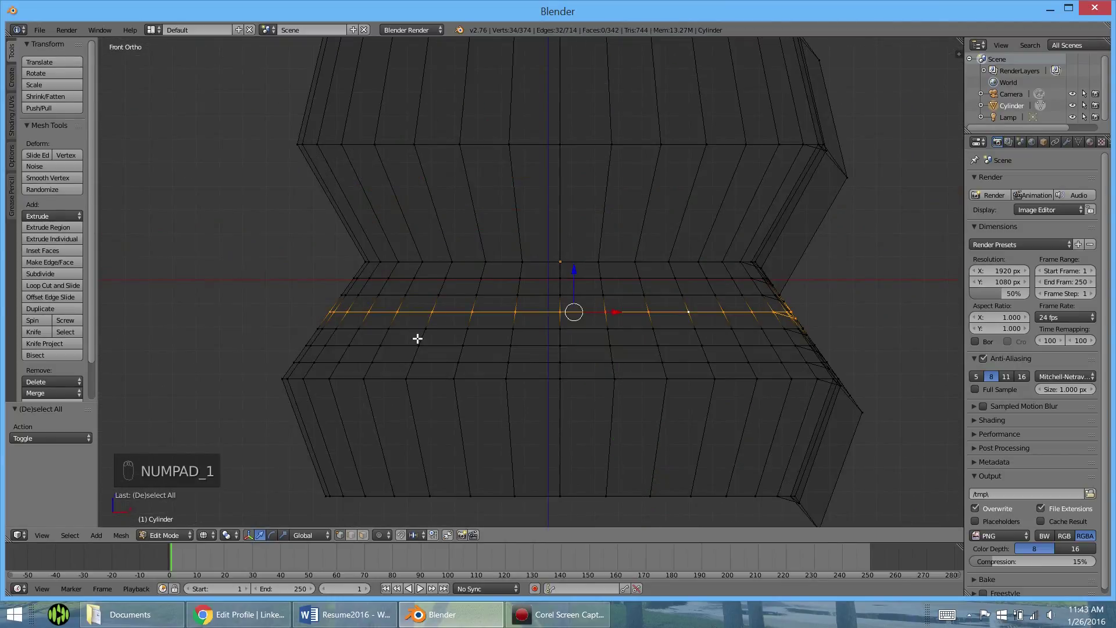
key(a)
key(c)
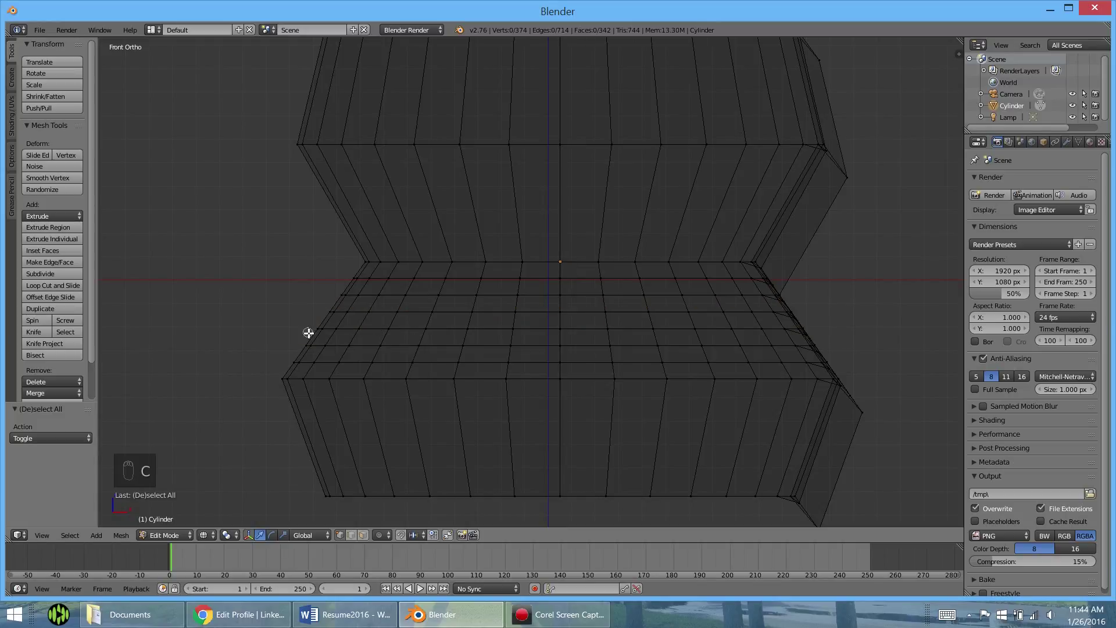
scroll(308, 336, down, 3)
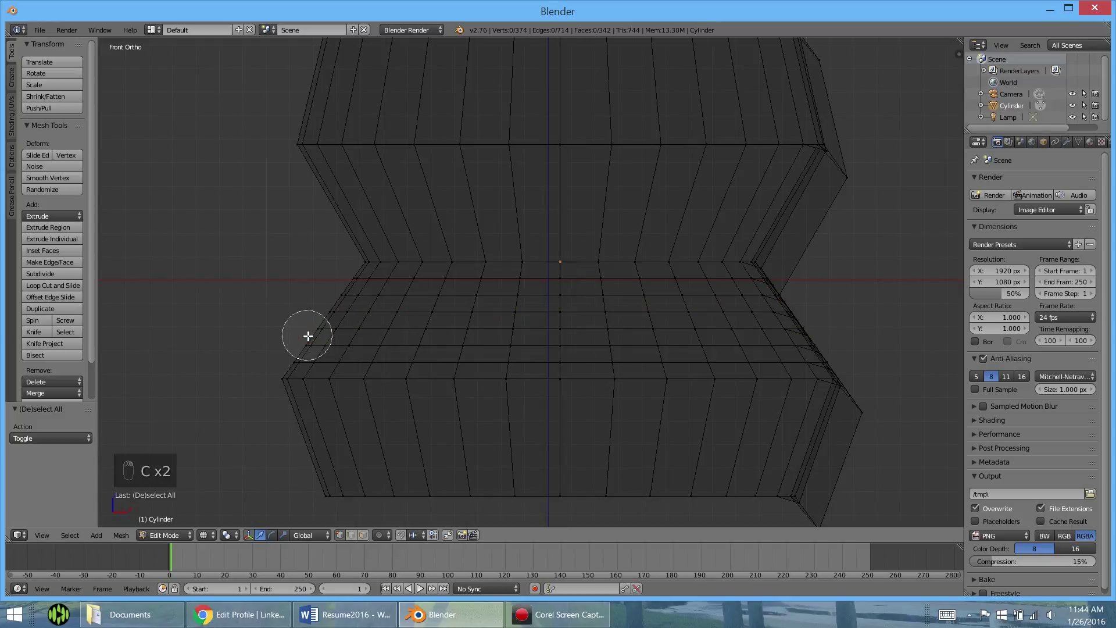
scroll(308, 336, down, 8)
mouse_move(252, 396)
mouse_down()
mouse_move(379, 294)
mouse_move(371, 337)
mouse_move(422, 286)
mouse_move(440, 343)
mouse_move(523, 260)
mouse_move(590, 287)
mouse_move(649, 267)
mouse_move(713, 332)
mouse_move(641, 367)
mouse_move(668, 334)
mouse_up()
scroll(668, 334, up, 4)
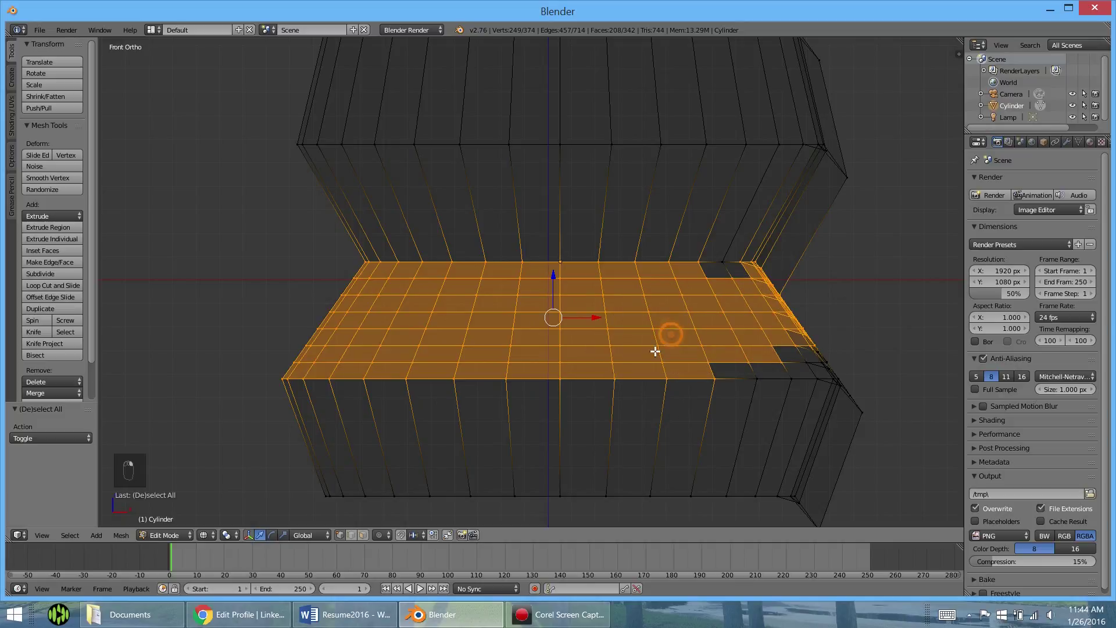
key(Escape)
key(a)
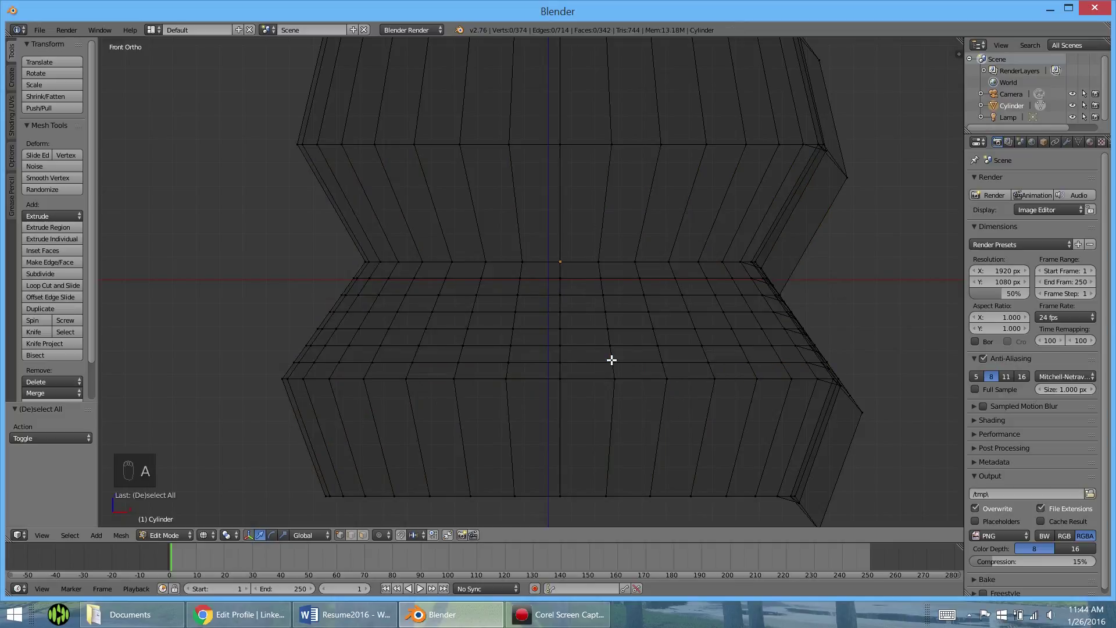
Select an edge loop on the lower band of the flared cylinder.
middle_drag(608, 359, 556, 388)
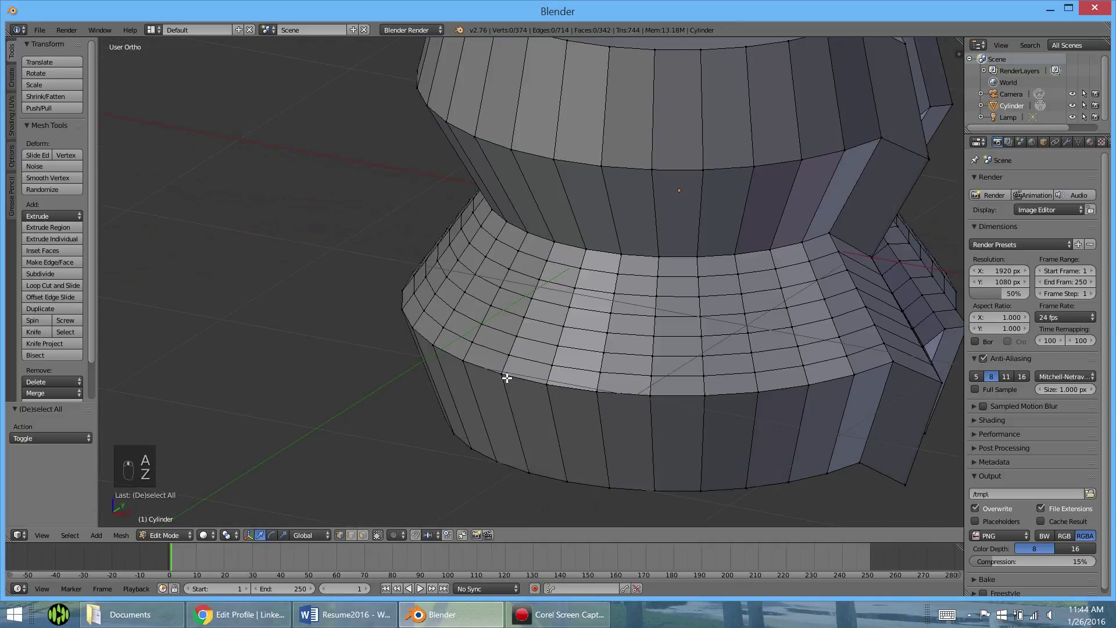
scroll(506, 378, up, 5)
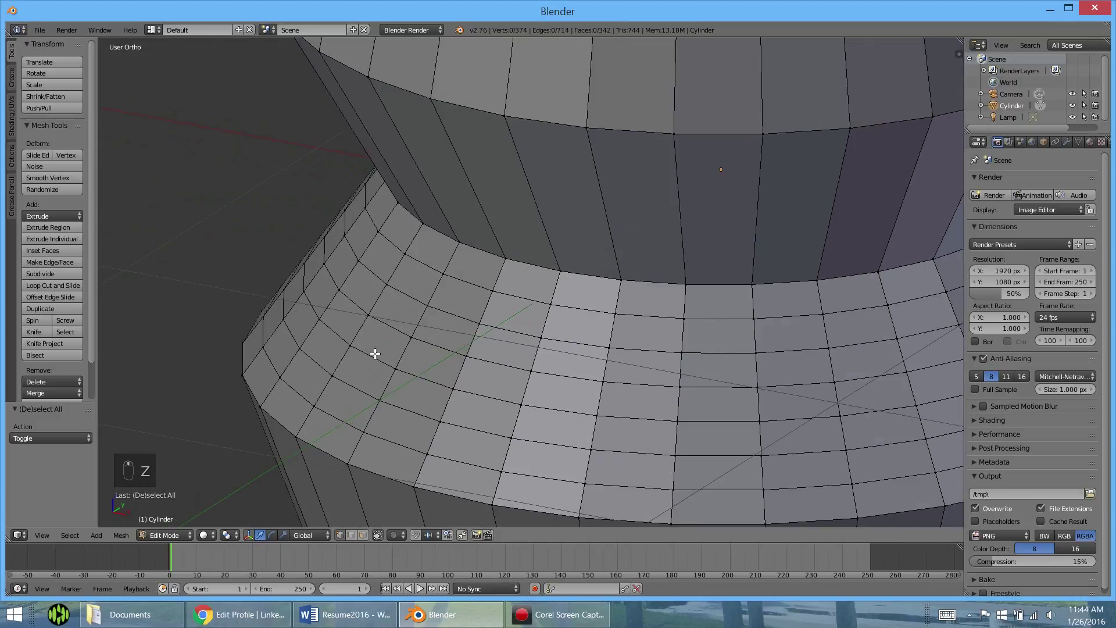
scroll(344, 381, up, 2)
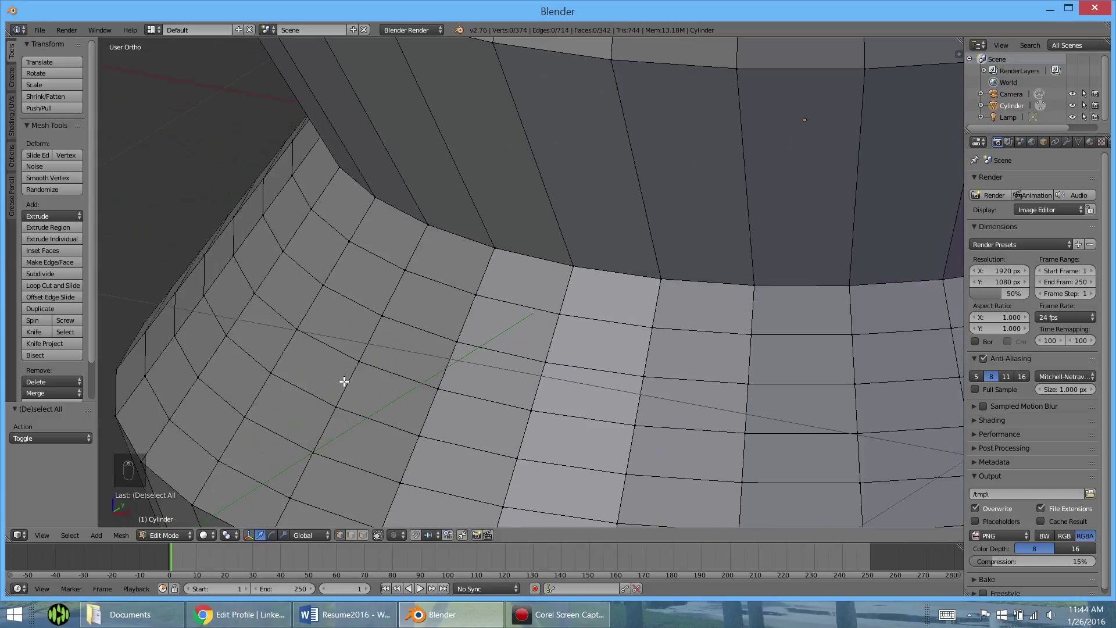
alt+right_click(300, 388)
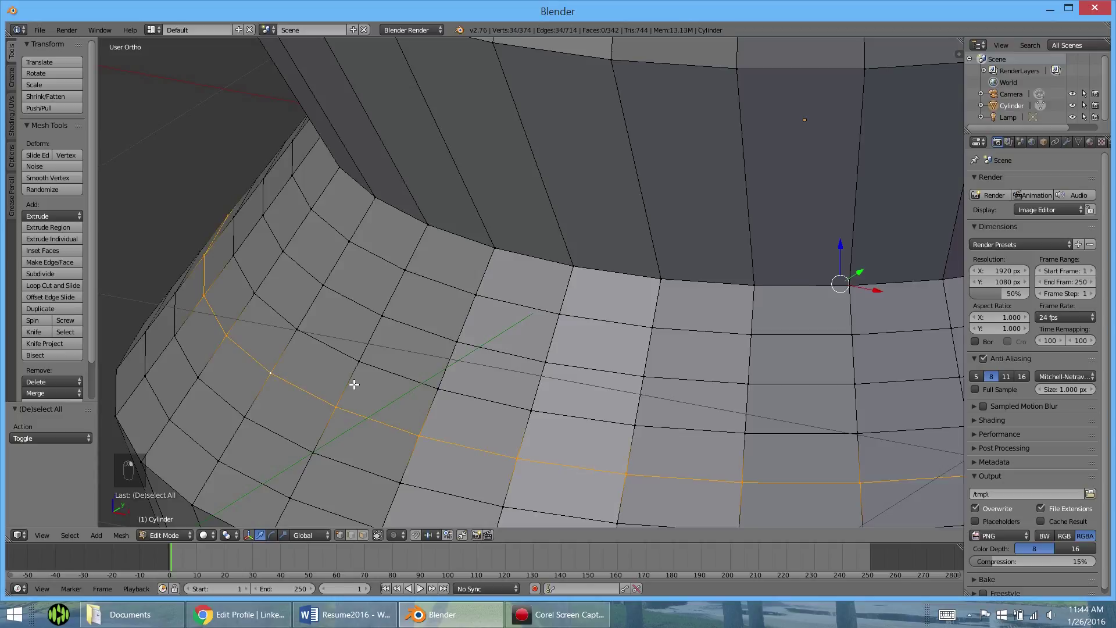
scroll(638, 354, down, 5)
middle_drag(638, 354, 610, 391)
Select one horizontal loop around the lower bulge and enable proportional editing.
alt+right_click(608, 420)
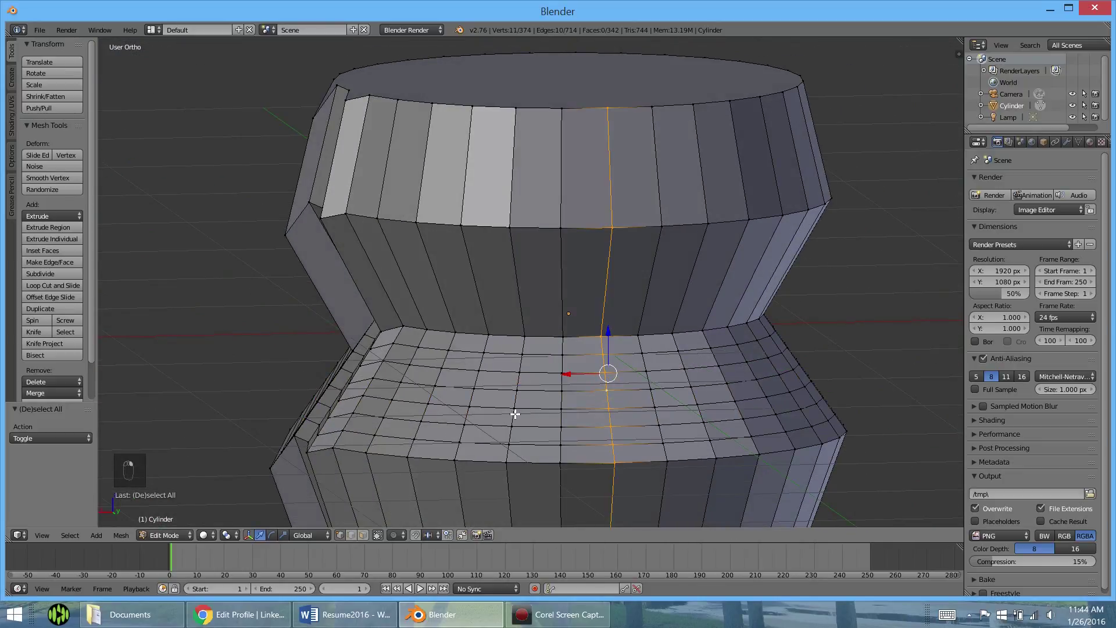
alt+shift+right_click(647, 385)
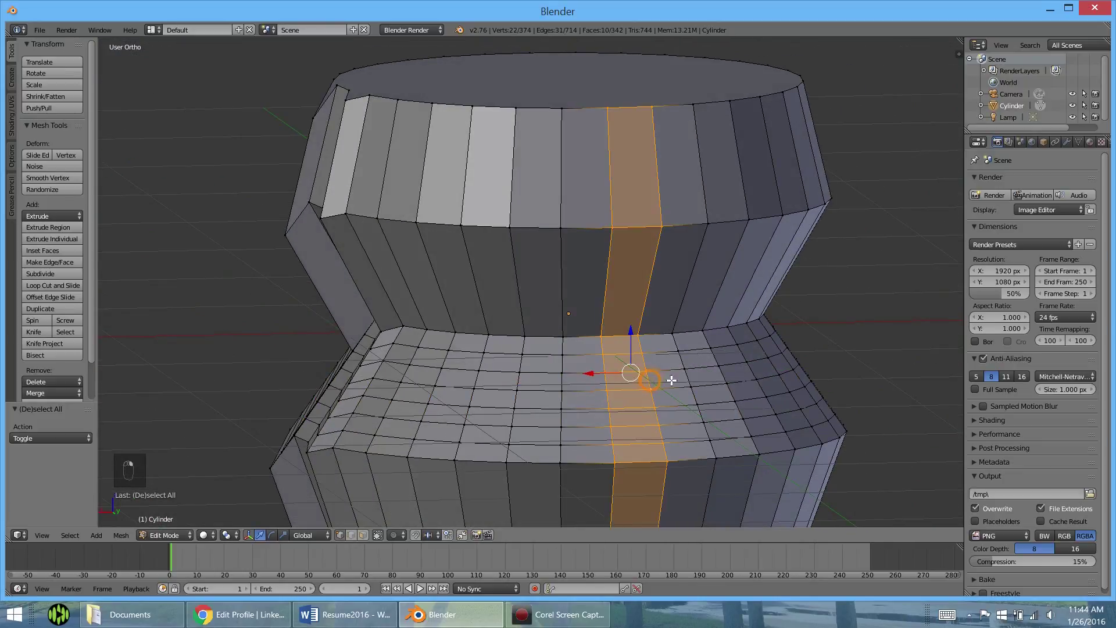
alt+shift+right_click(689, 386)
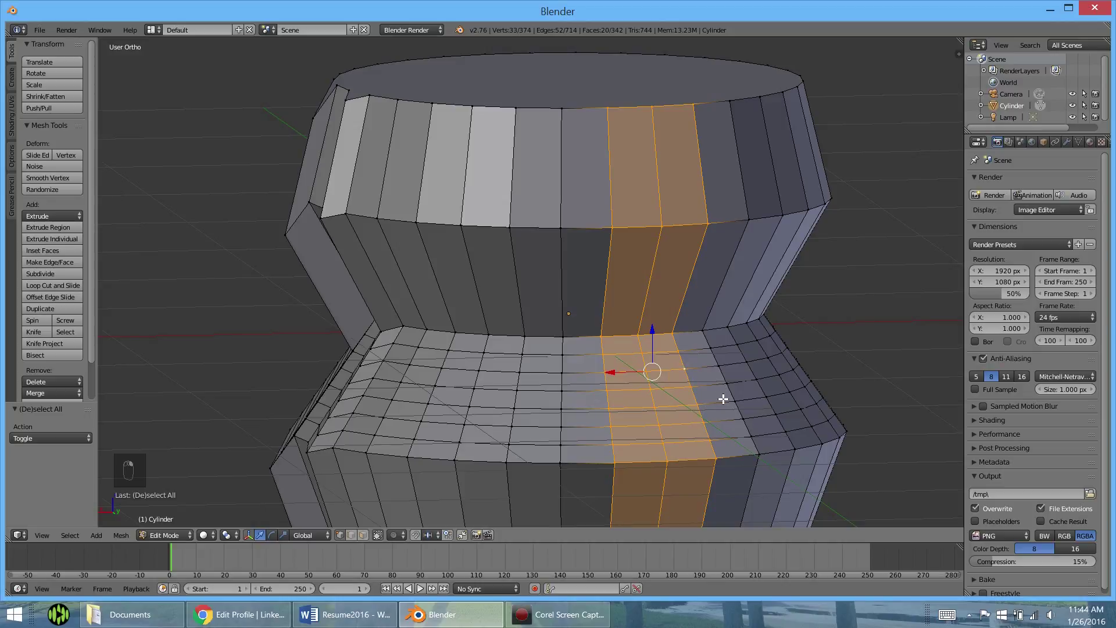
alt+right_click(715, 378)
middle_drag(730, 382, 500, 409)
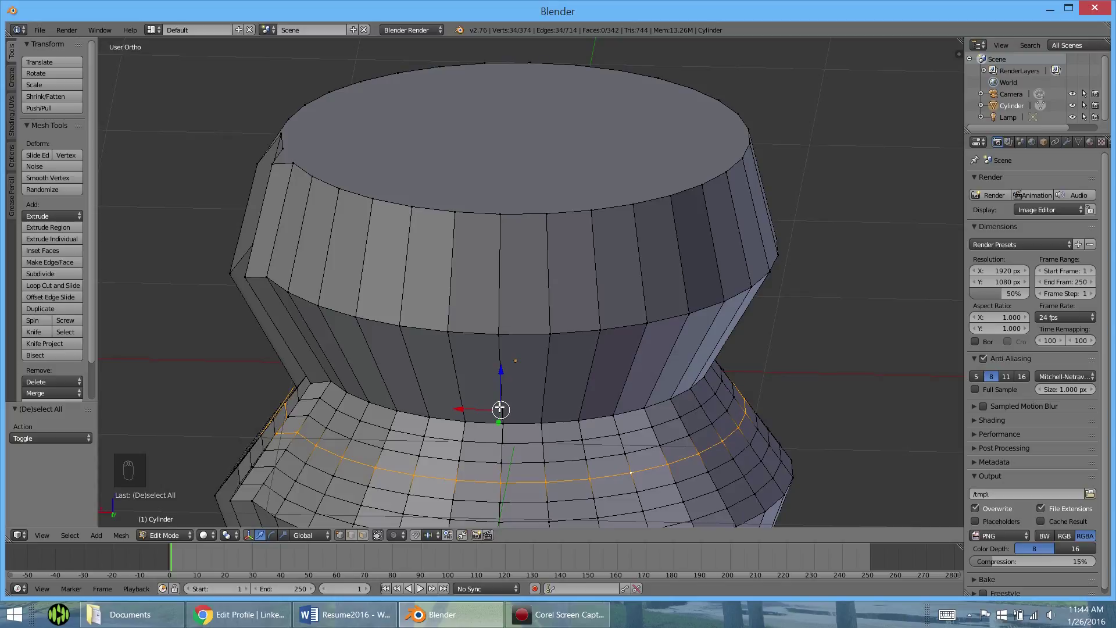
middle_drag(501, 389, 532, 405)
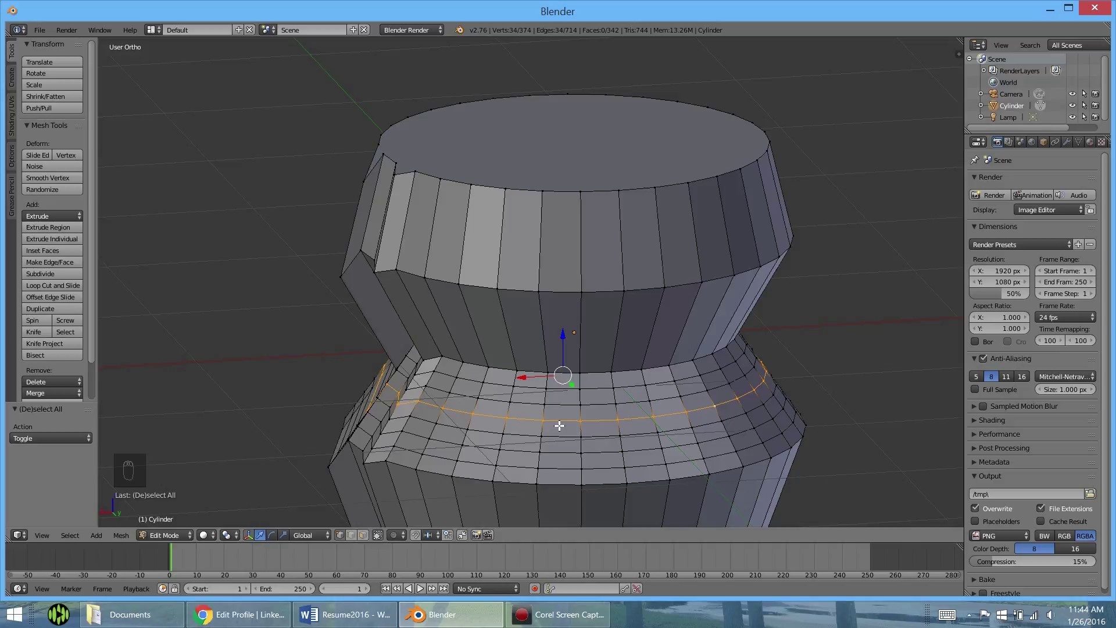
key(o)
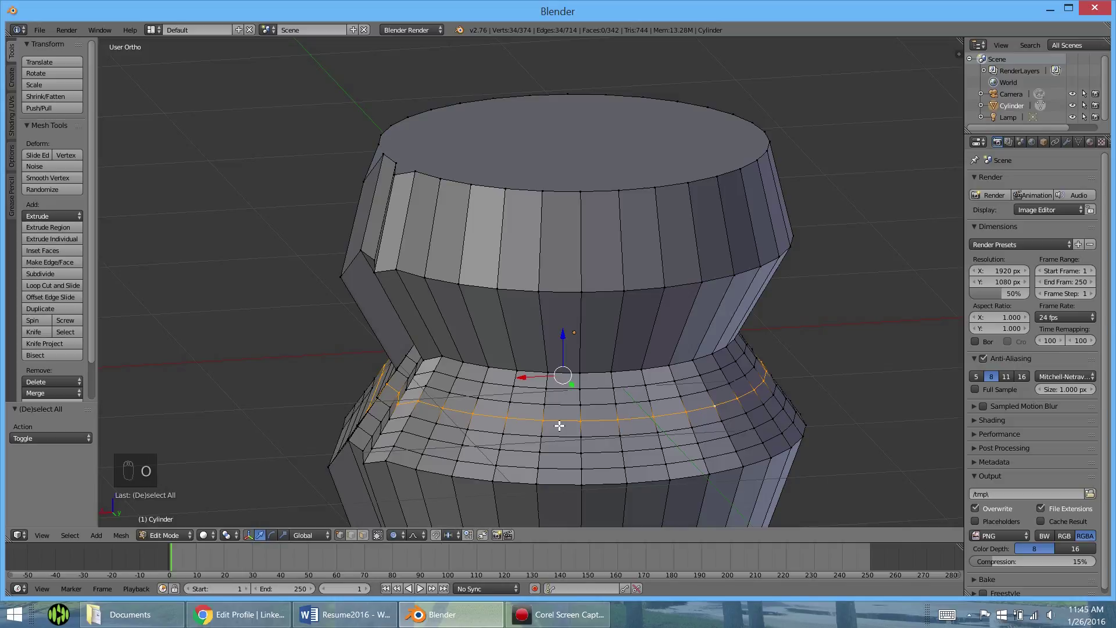
Scale the selected loop outward by 1.204 with proportional falloff into a rounder bulge.
click(397, 534)
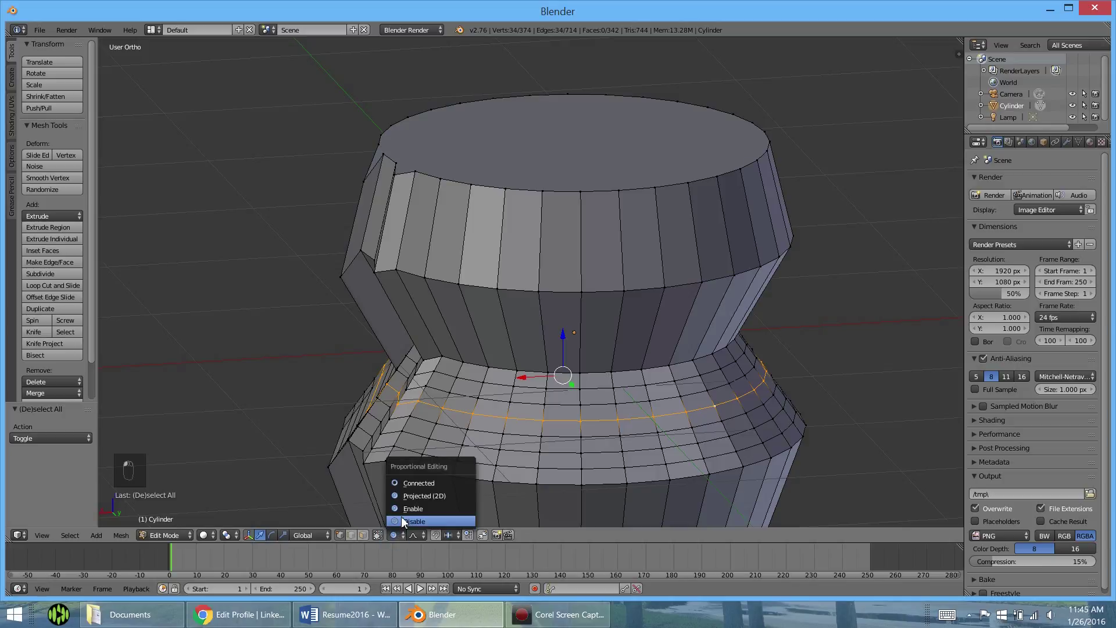
click(403, 519)
key(o)
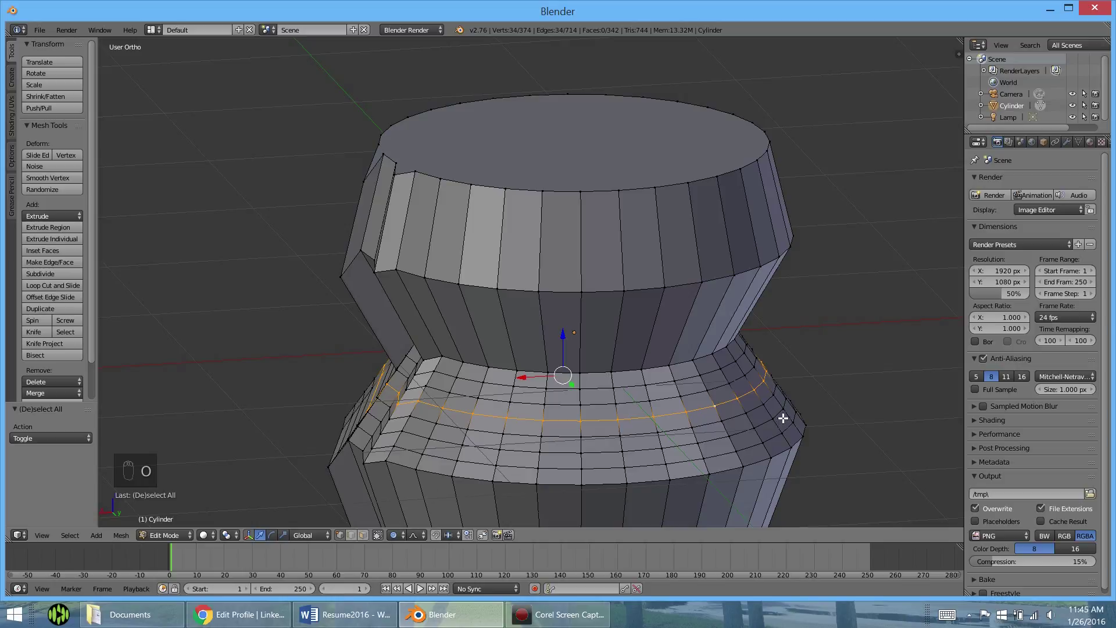
key(g)
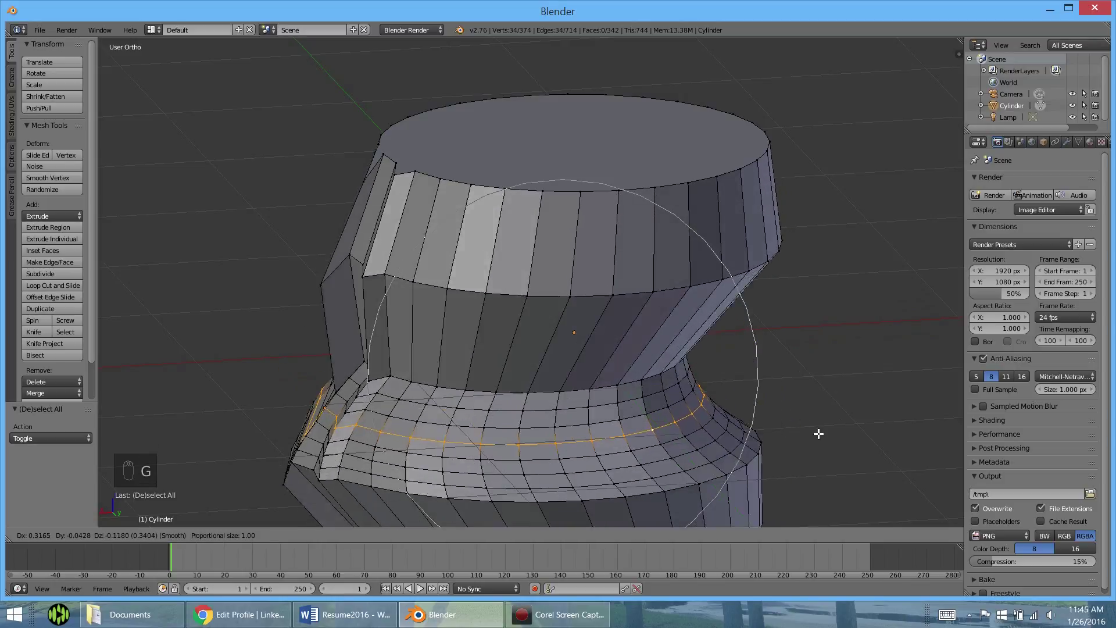
right_click(810, 386)
key(s)
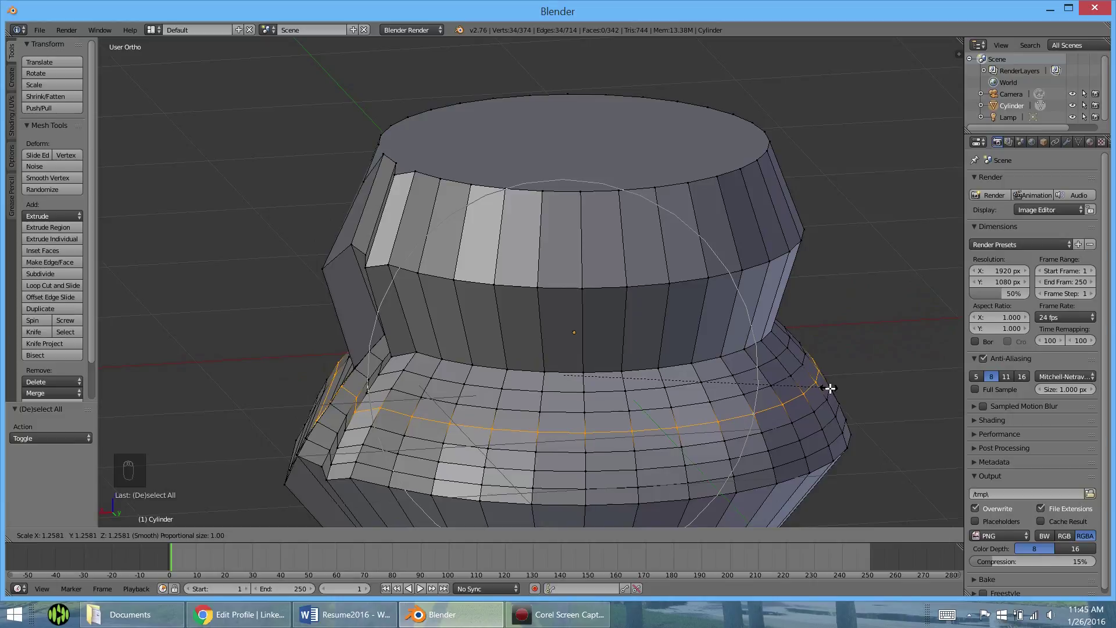
scroll(828, 386, down, 6)
scroll(828, 386, up, 15)
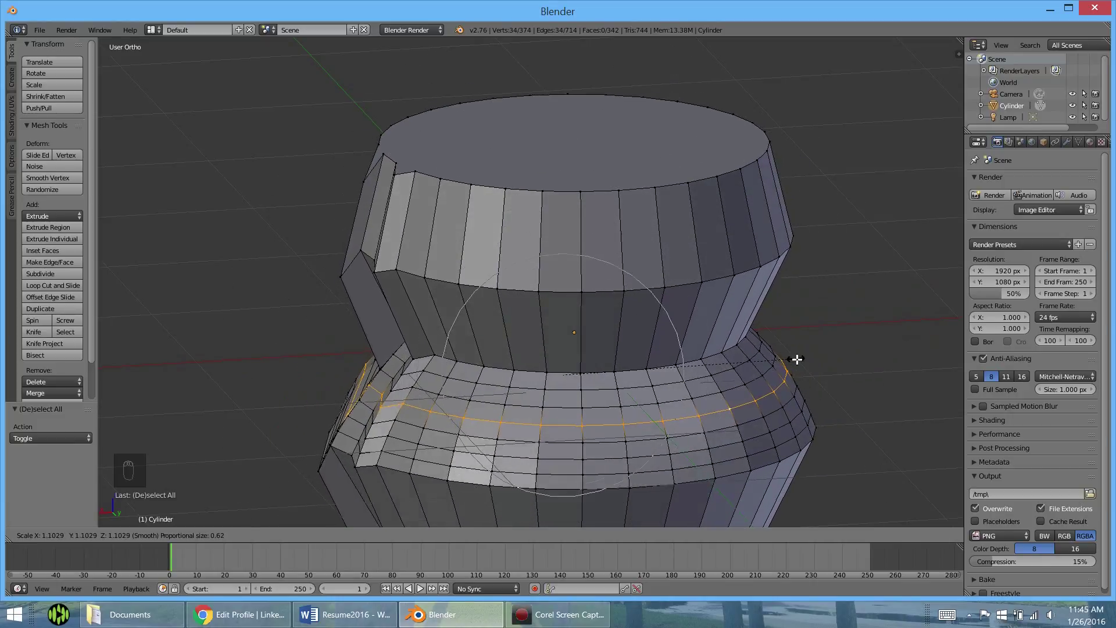
click(818, 359)
Move a single base vertex by (-0.042, 0.117, 0.203) with proportional falloff.
middle_drag(780, 391, 655, 349)
right_click(661, 426)
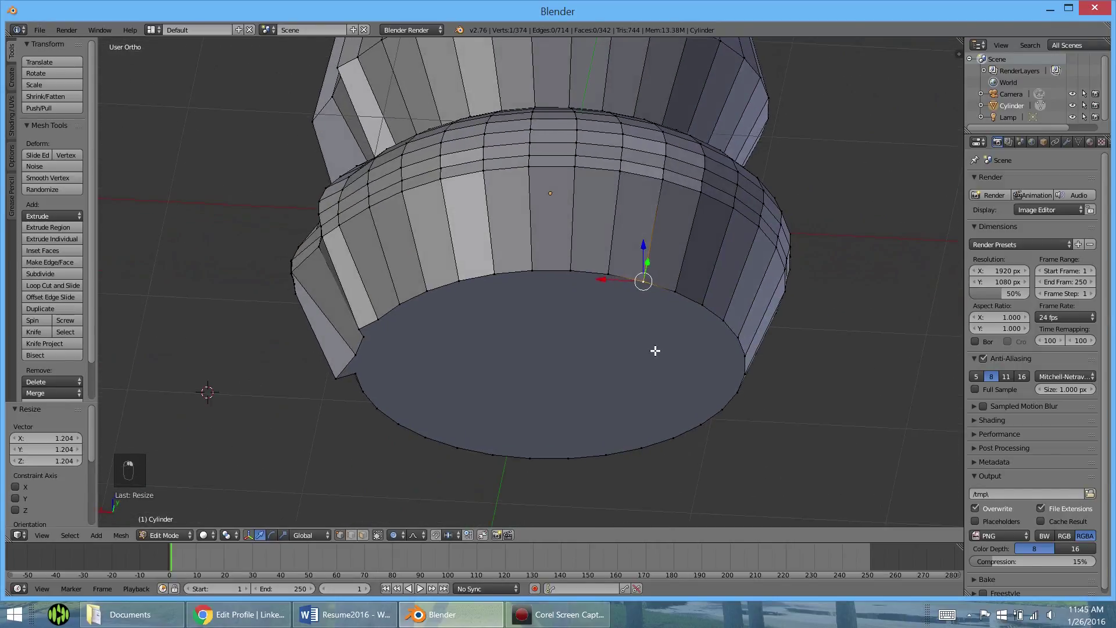
key(g)
scroll(663, 309, down, 5)
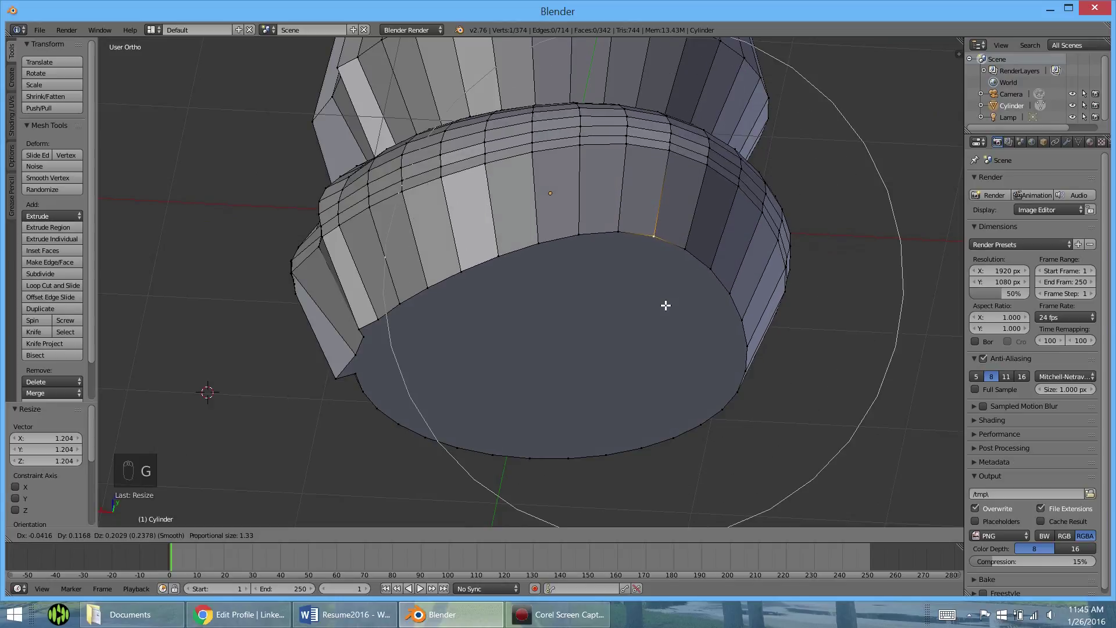
click(665, 306)
middle_drag(665, 306, 513, 244)
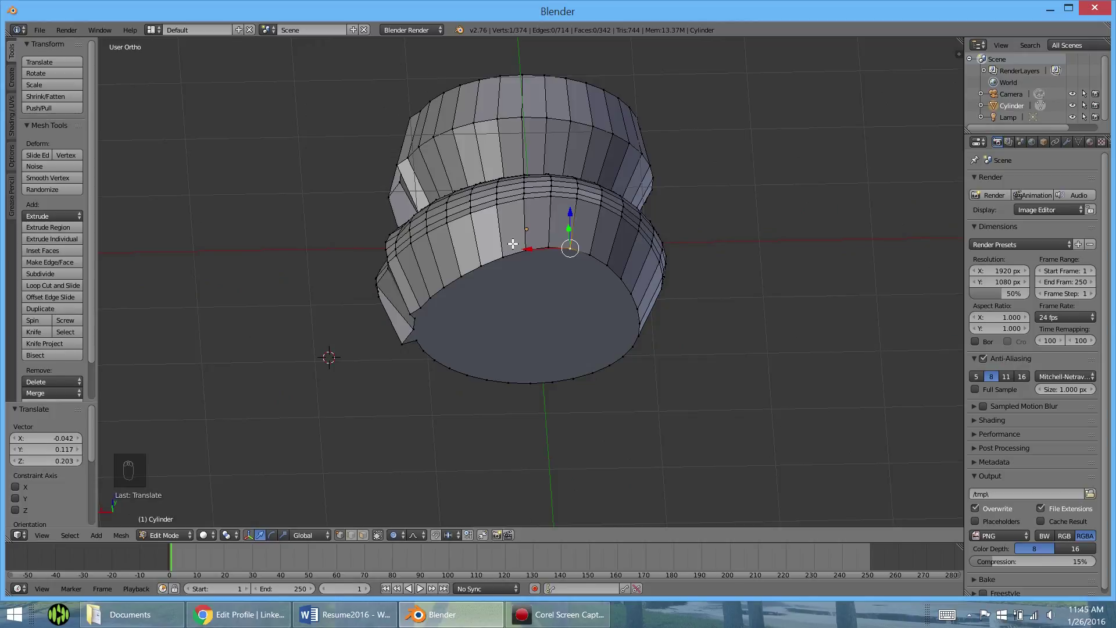
key(shift+a)
Extrude a side face of the lower section outward as a leg.
key(Escape)
click(362, 536)
right_click(582, 229)
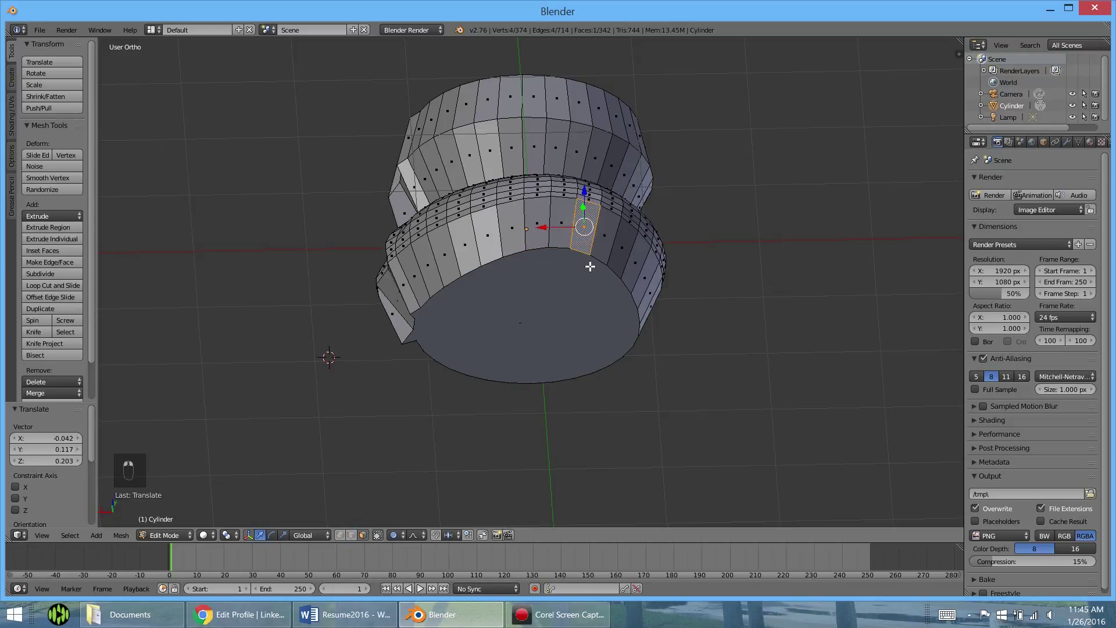
key(e)
click(652, 249)
middle_drag(661, 247, 473, 376)
Leave the extruded face unchanged after cancelled move, scale, and rotate attempts; disable proportional editing.
key(g)
right_click(588, 387)
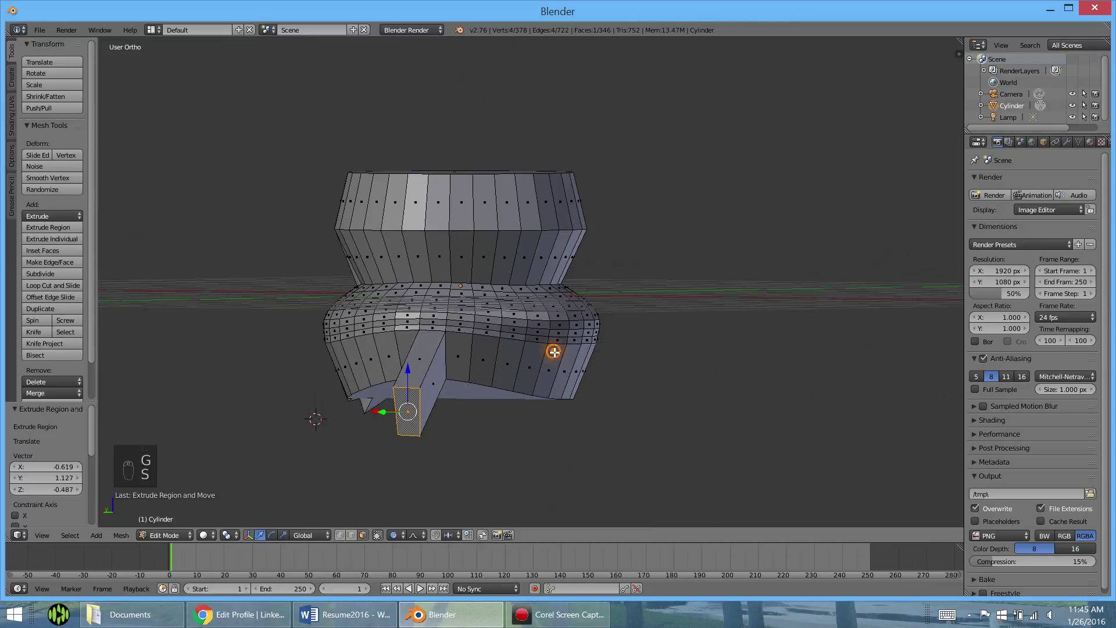
key(s)
right_click(608, 321)
key(r)
right_click(527, 322)
key(o)
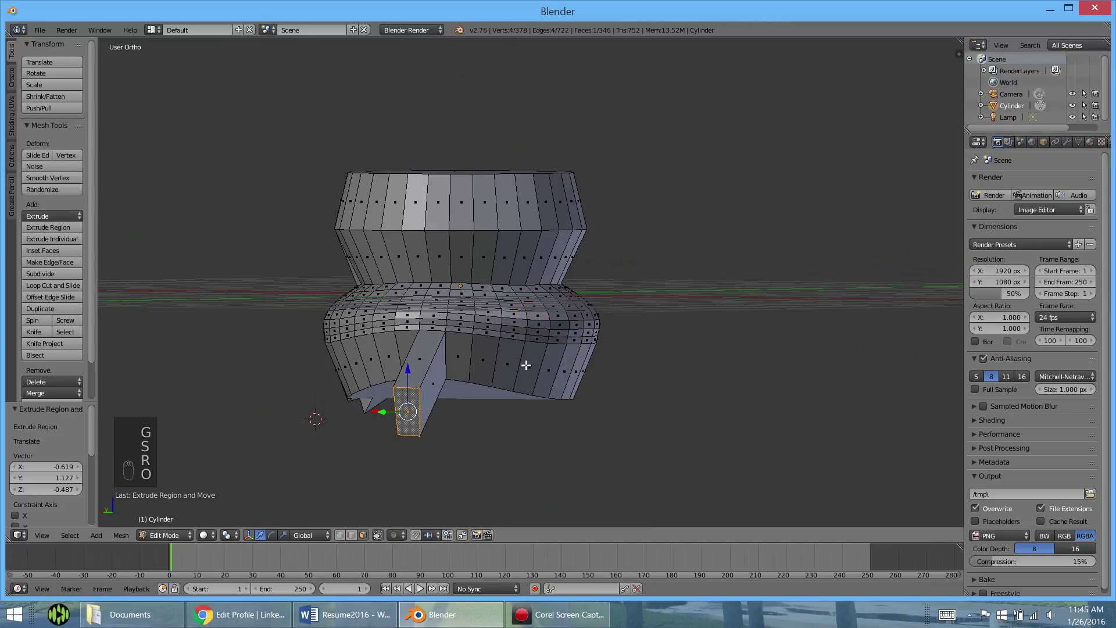
Add a loop cut around the lower section and select an adjacent edge.
key(ctrl+r)
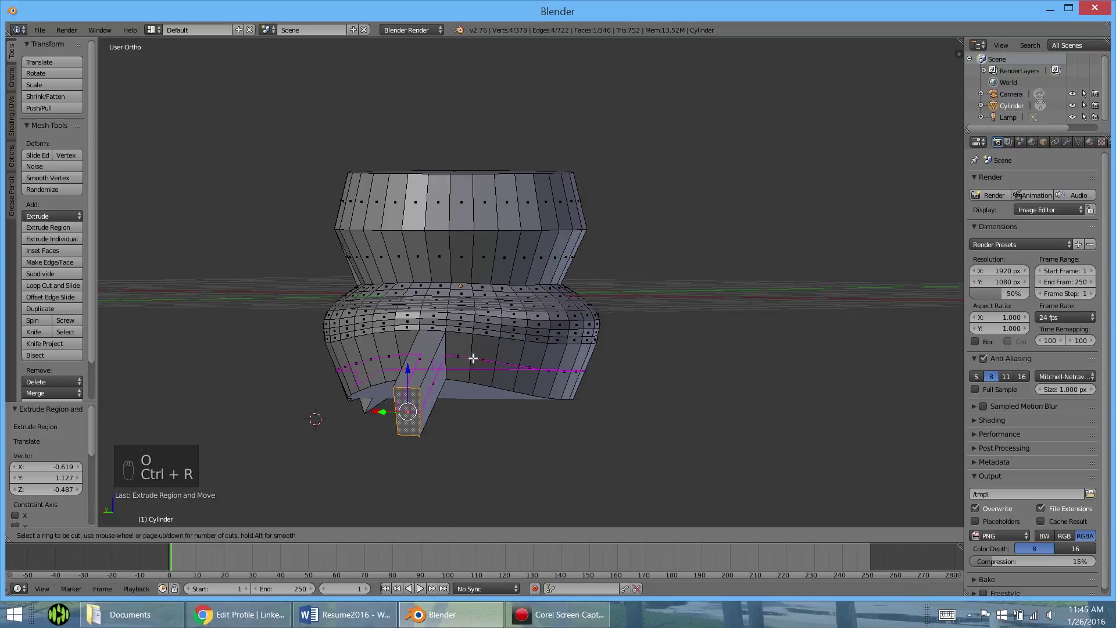
click(477, 352)
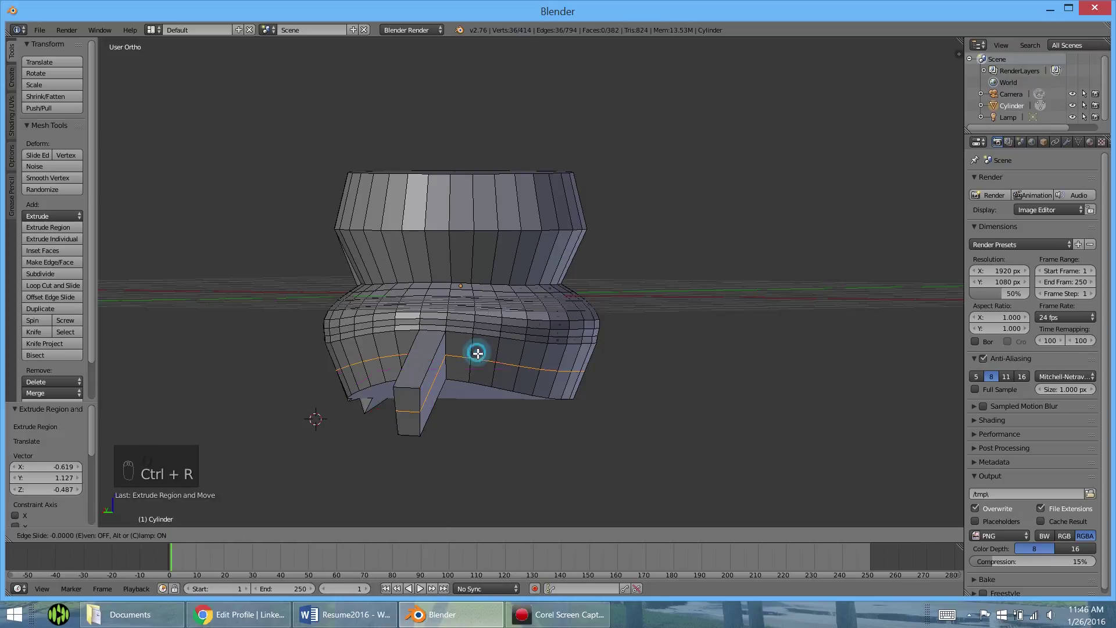
click(540, 352)
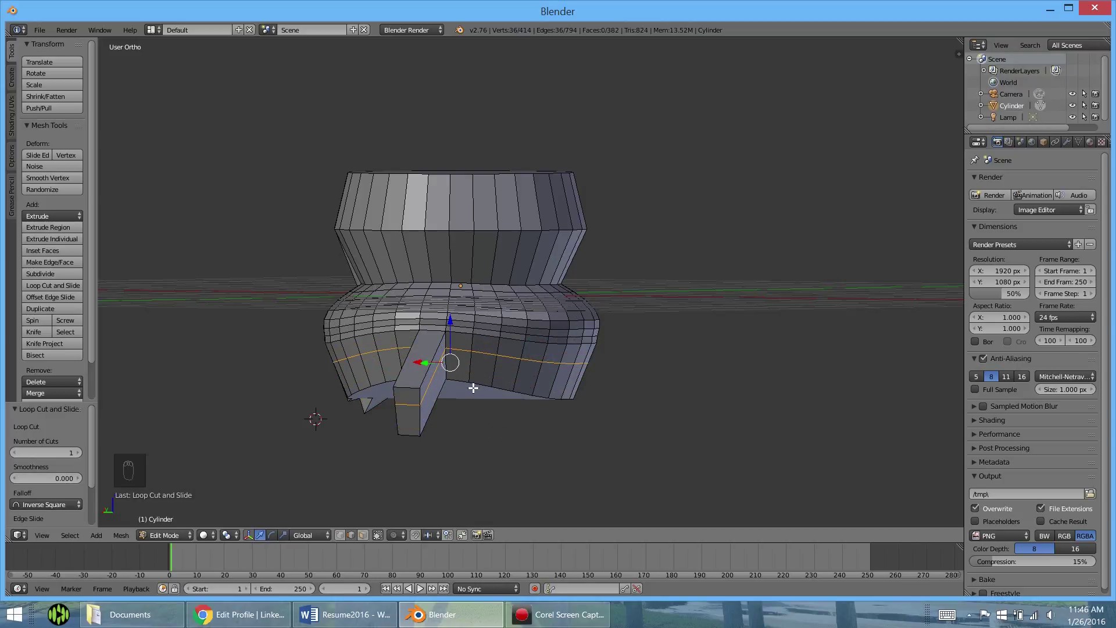
shift+right_click(472, 355)
Clear the selection and return the model to Object Mode.
click(340, 535)
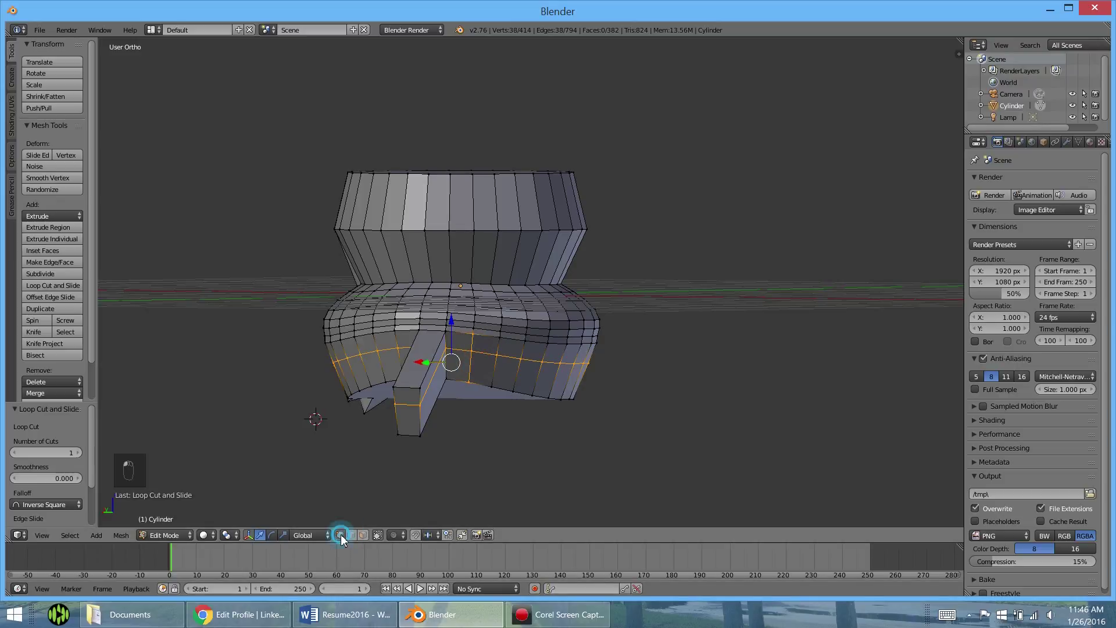
click(362, 535)
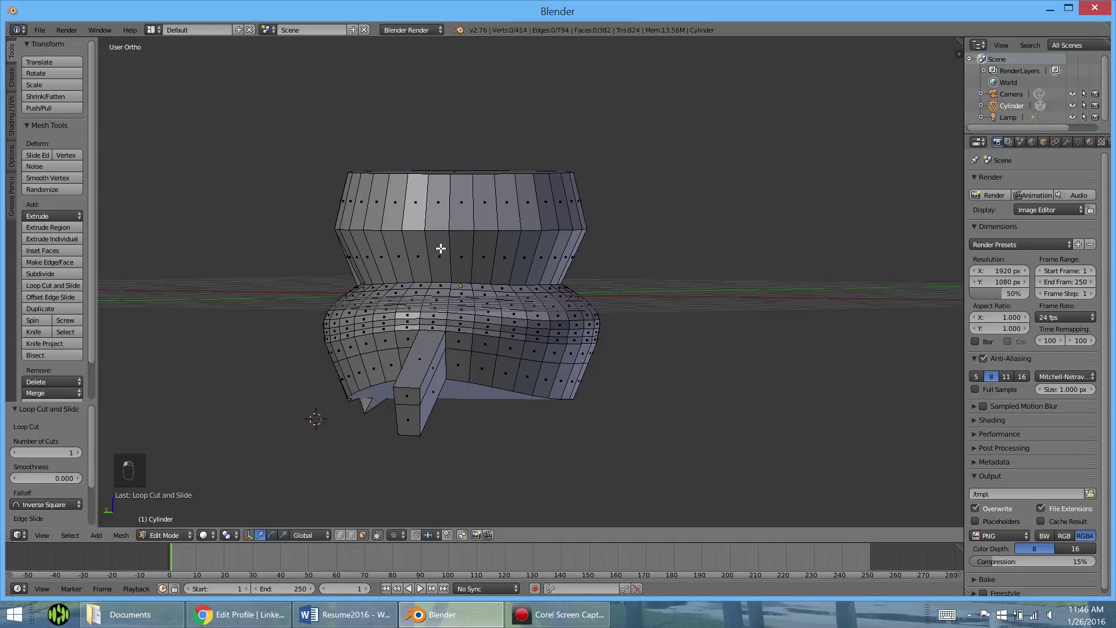
middle_drag(438, 249, 451, 282)
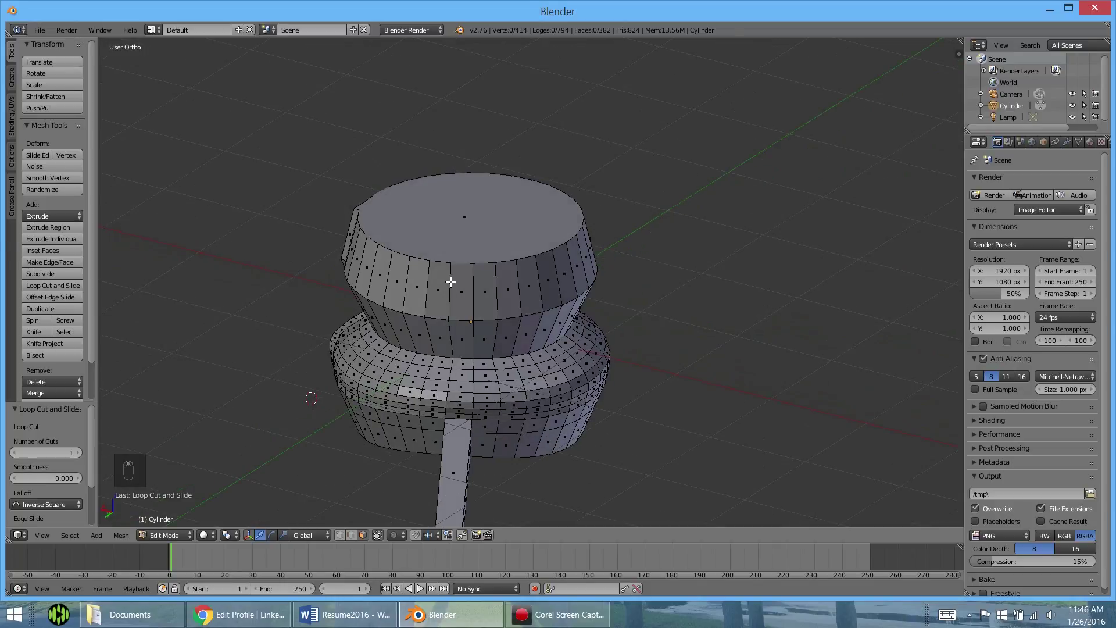
key(Tab)
key(Tab)
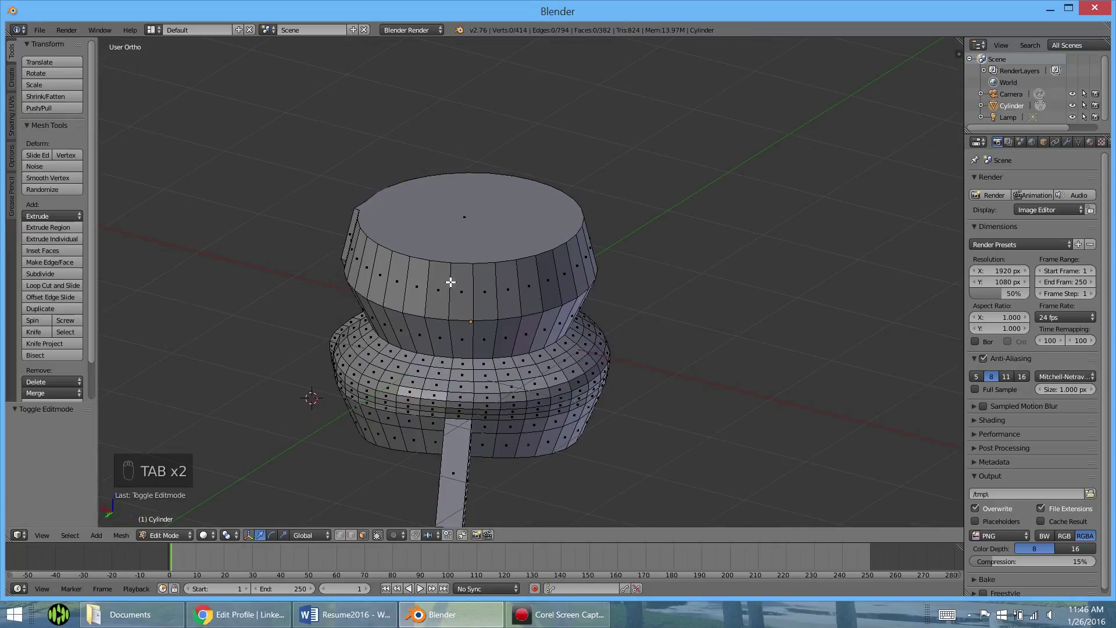
key(Tab)
key(Tab)
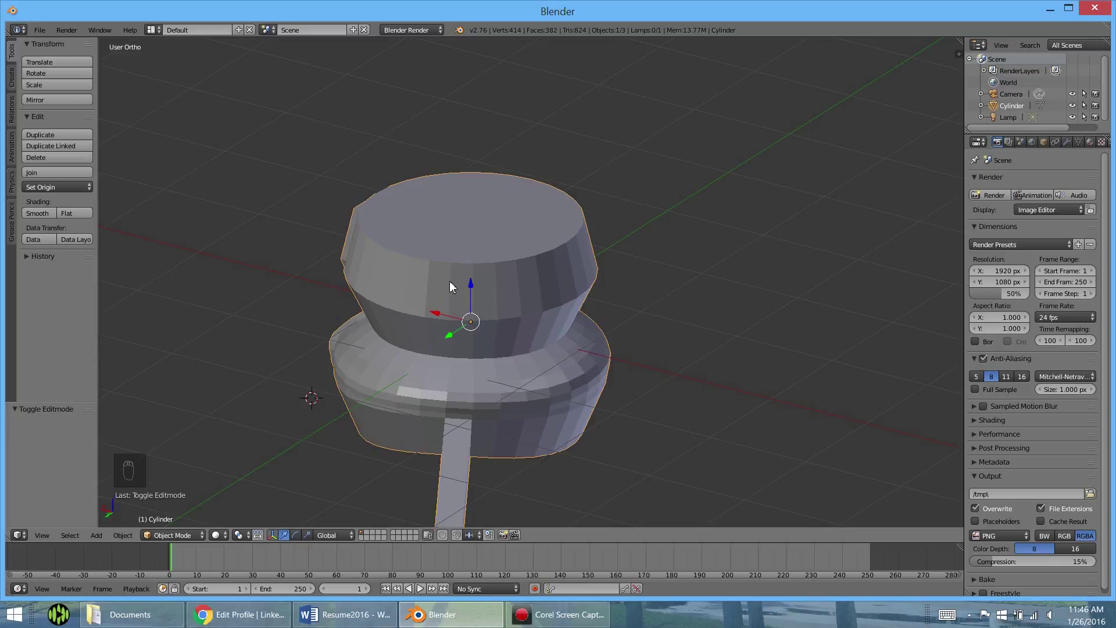